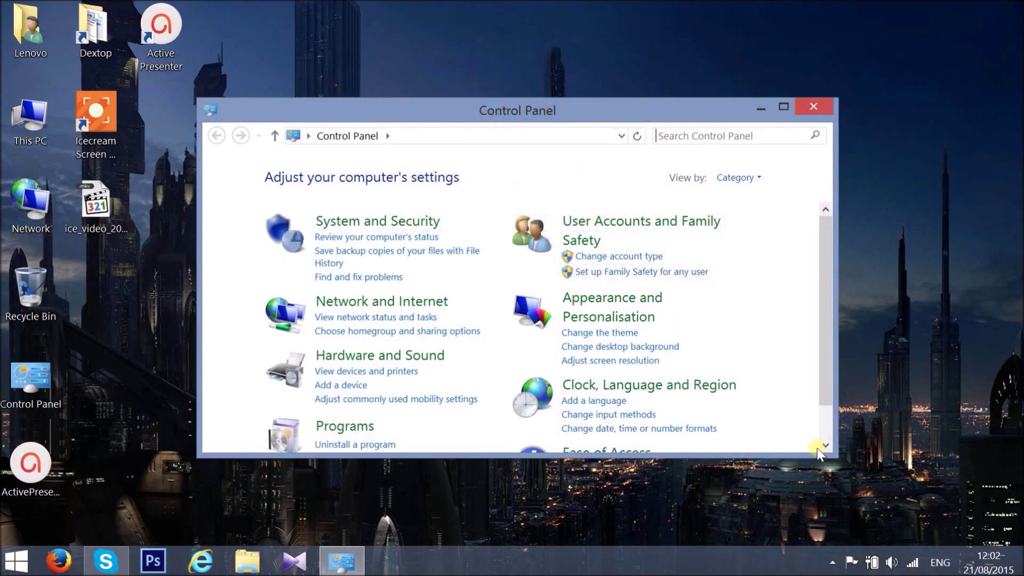
Search the Control Panel for File History, open it and turn File History on
{"action": "left_click", "coordinate": [725, 137]}
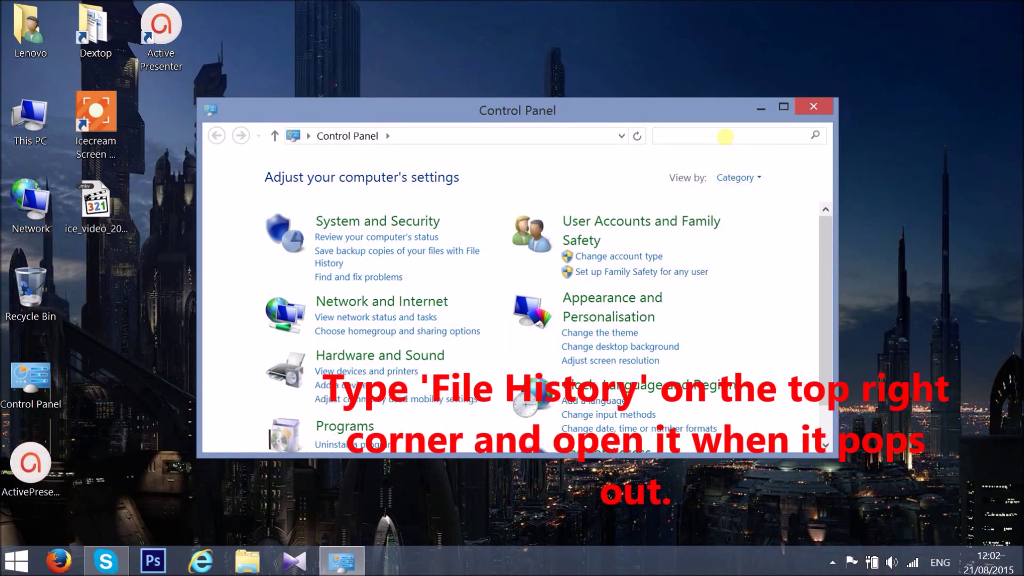
{"action": "type", "text": "file hi"}
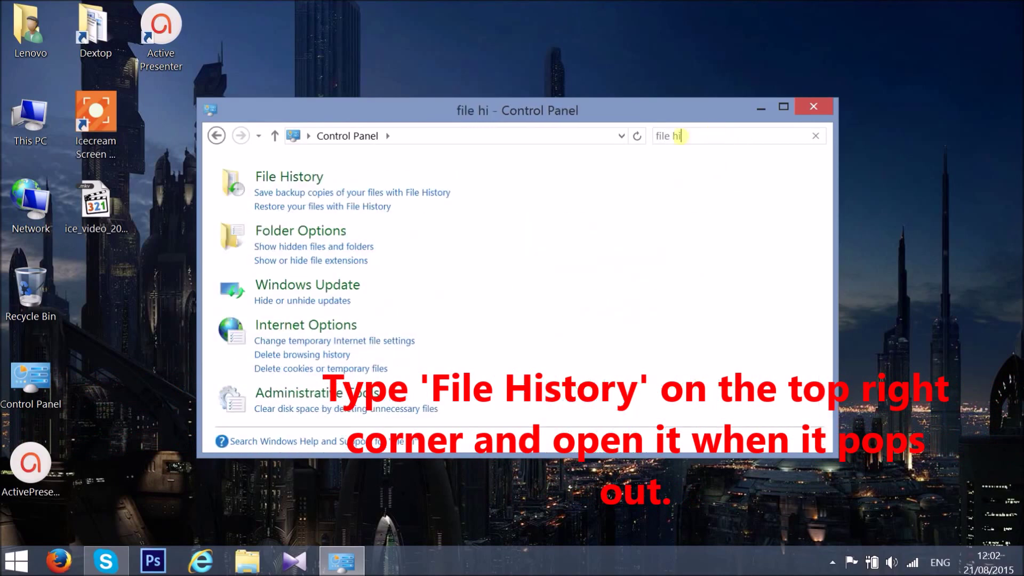
{"action": "left_click", "coordinate": [307, 180]}
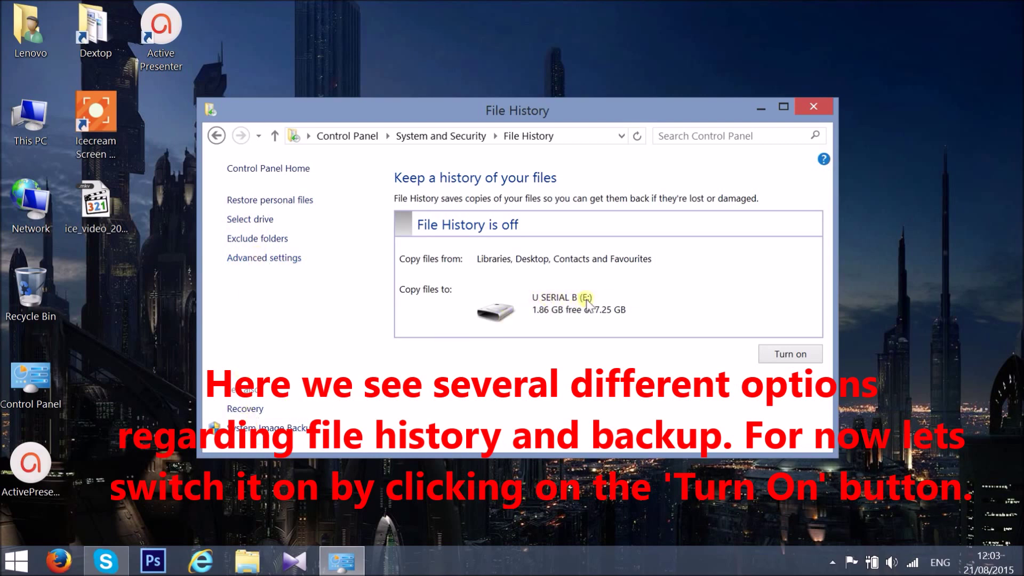
{"action": "left_click", "coordinate": [778, 354]}
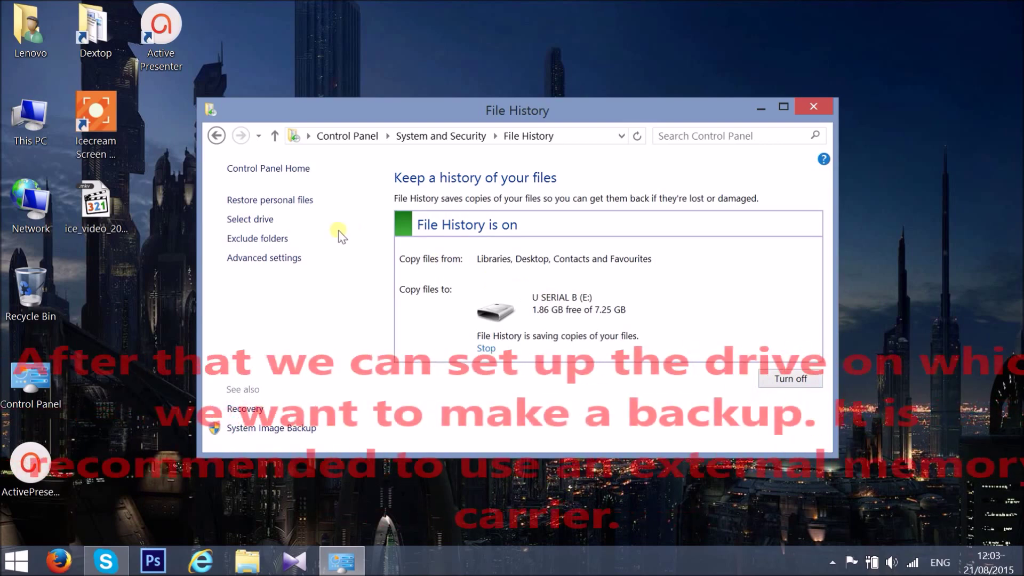
Review the File History drive selection with U SERIAL B (E:) and the excluded folders list, cancelling out of both
{"action": "left_click", "coordinate": [262, 219]}
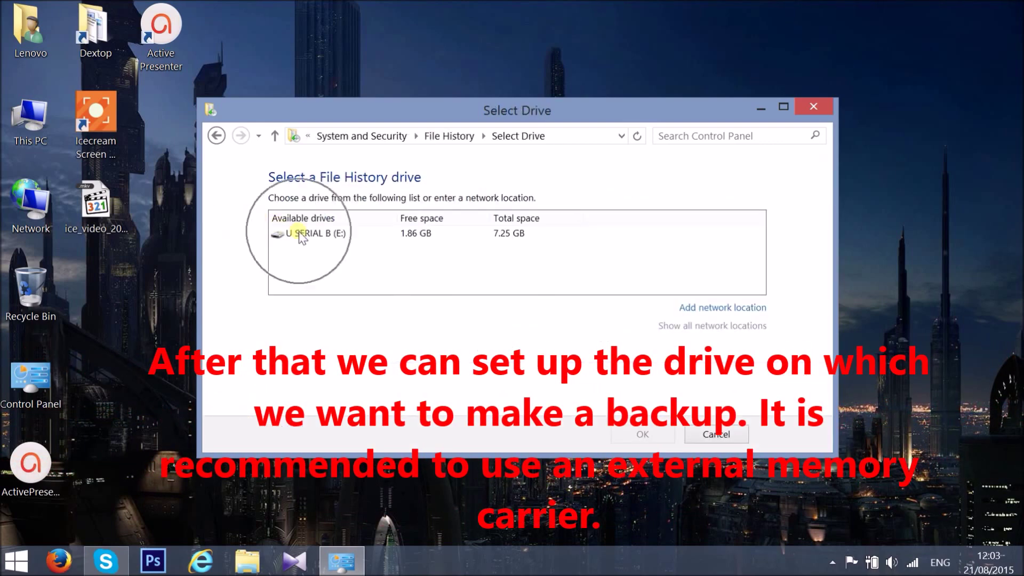
{"action": "left_click", "coordinate": [299, 234]}
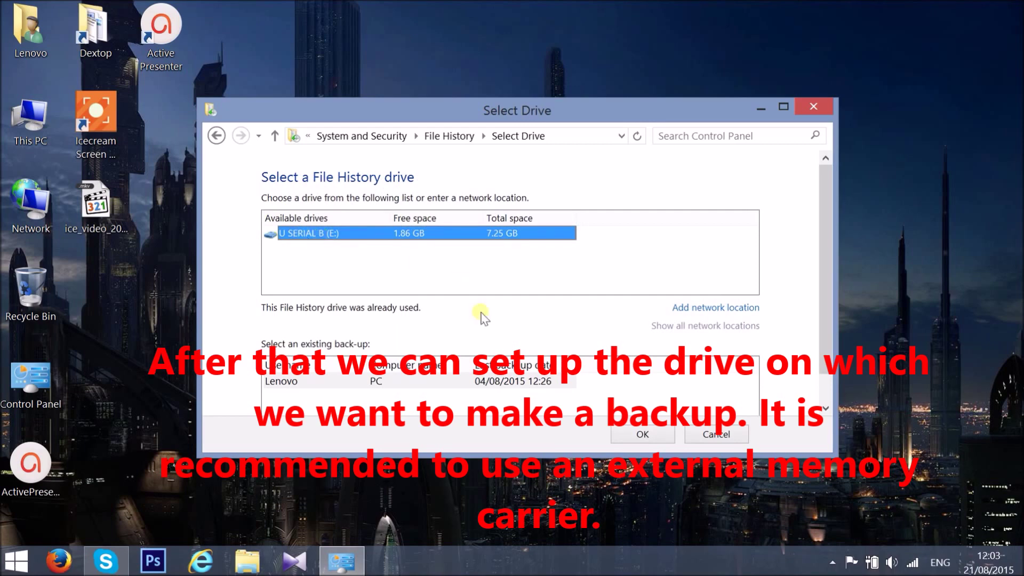
{"action": "left_click", "coordinate": [725, 434]}
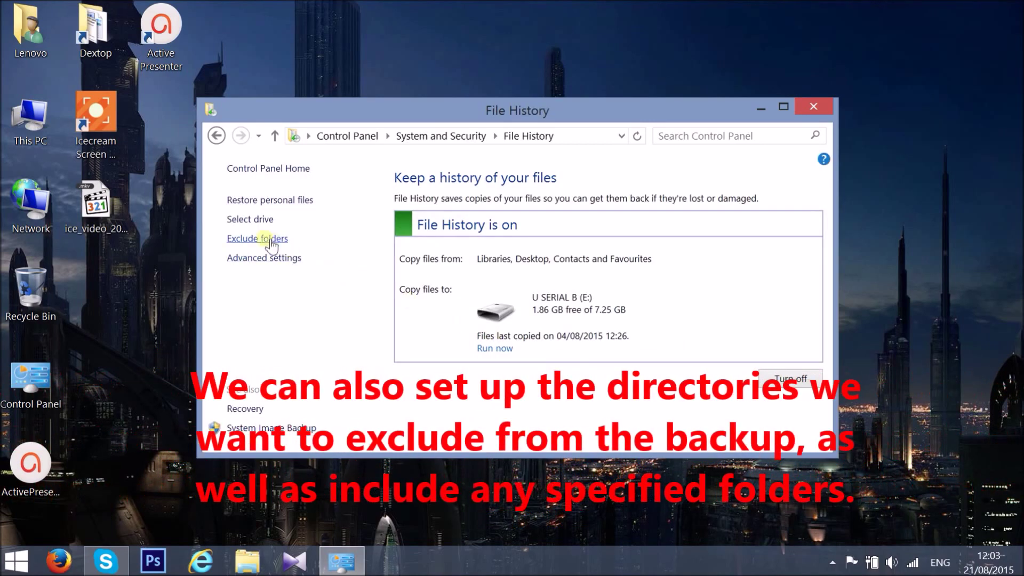
{"action": "left_click", "coordinate": [261, 238]}
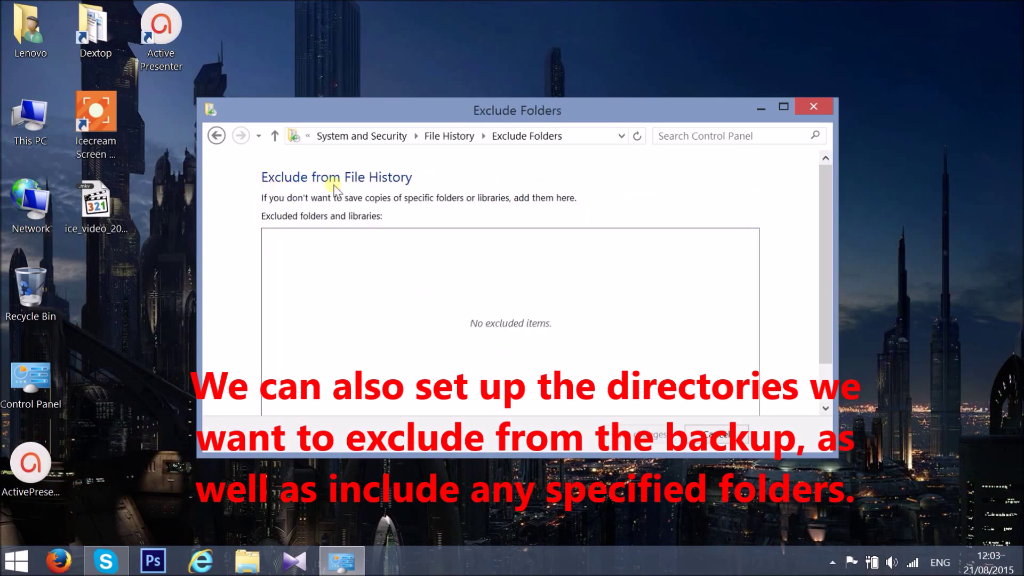
{"action": "left_click", "coordinate": [699, 428]}
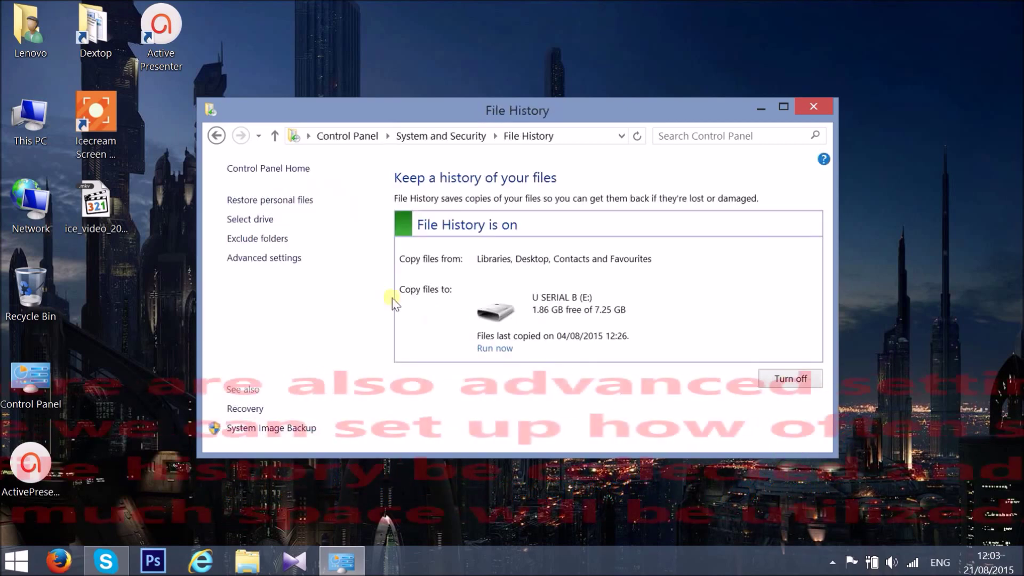
Set File History to save copies daily with an offline cache of 5% of disk space, and save the changes
{"action": "left_click", "coordinate": [277, 258]}
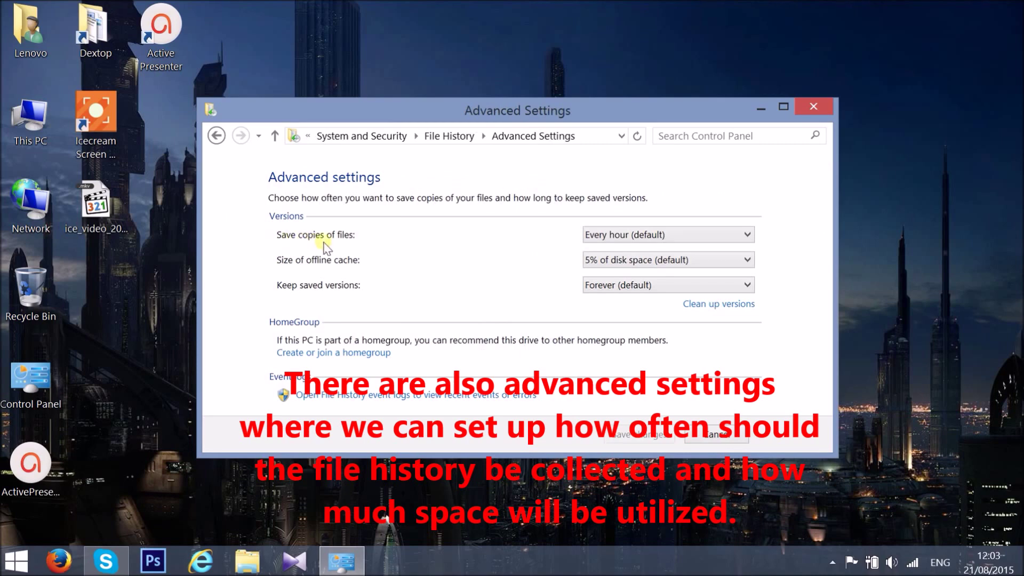
{"action": "left_click", "coordinate": [605, 237]}
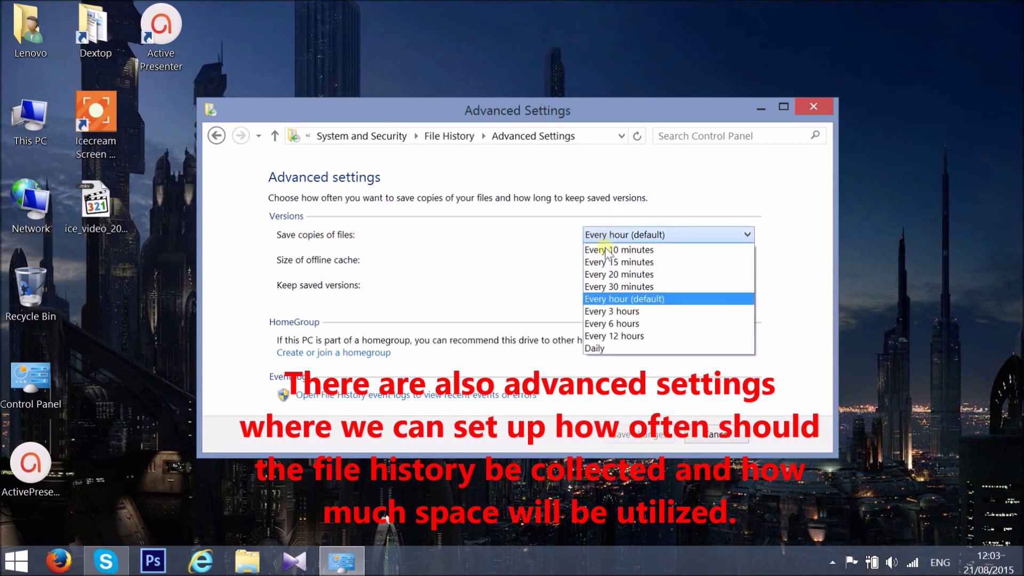
{"action": "left_click", "coordinate": [596, 349]}
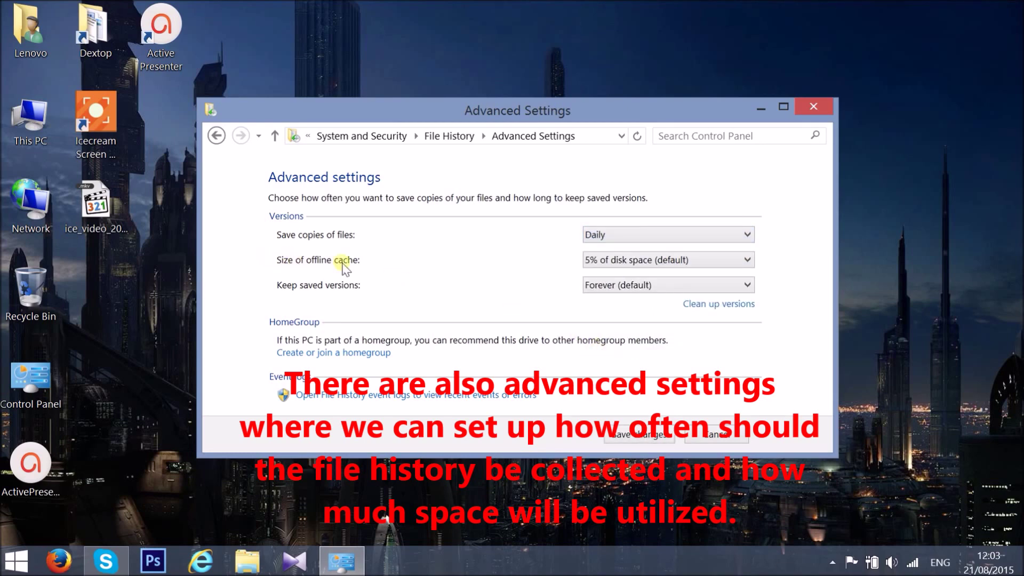
{"action": "left_click", "coordinate": [641, 264]}
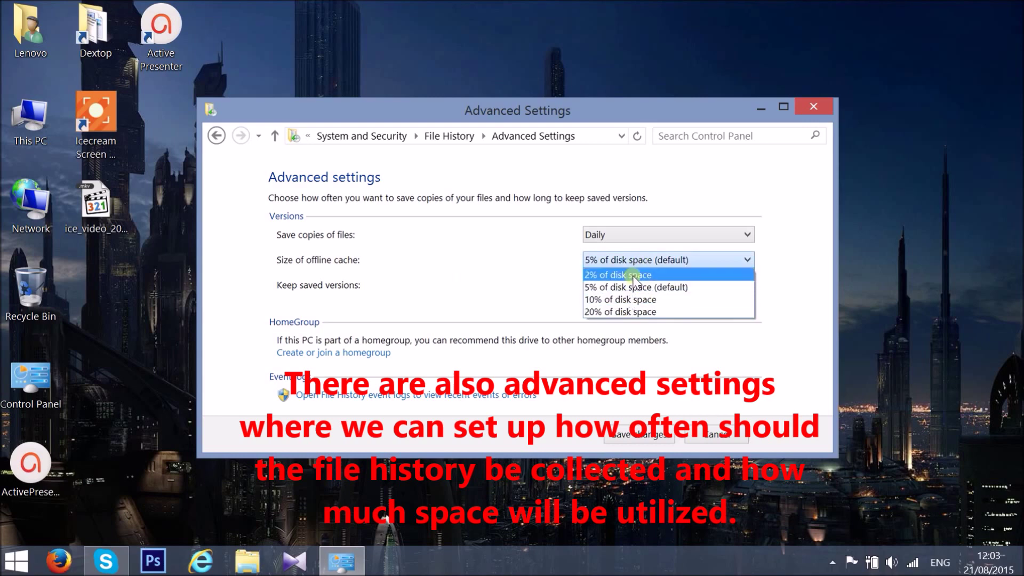
{"action": "left_click", "coordinate": [623, 288]}
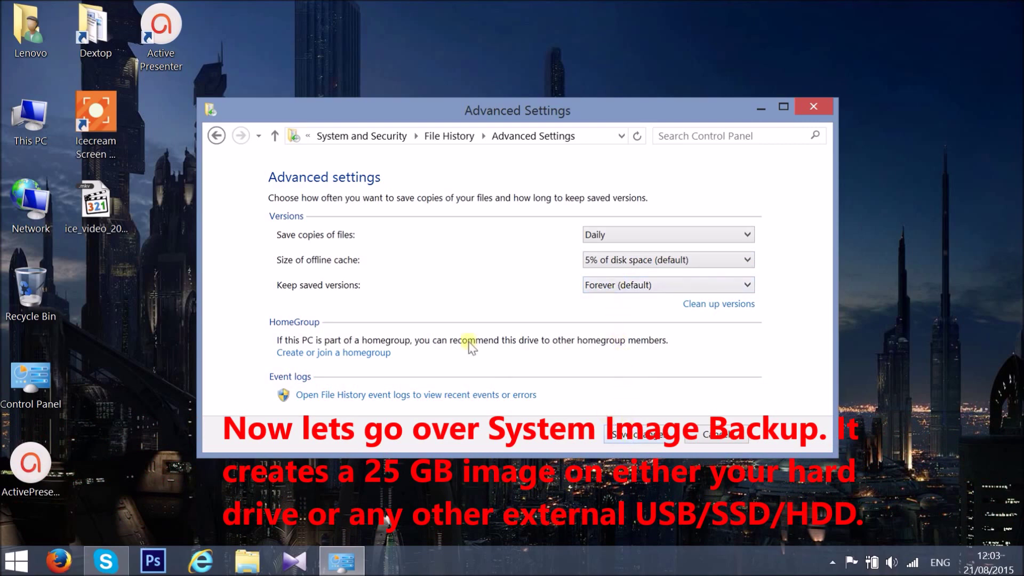
{"action": "left_click", "coordinate": [625, 437]}
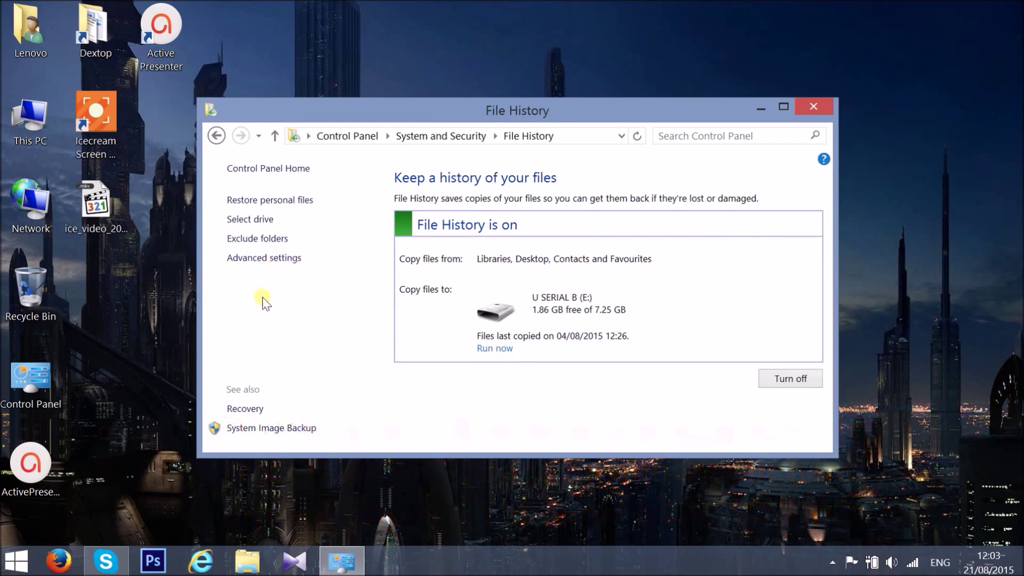
Review the system image backup settings for Local Disk (D:) and the advanced recovery tools, without starting a backup
{"action": "left_click", "coordinate": [249, 432]}
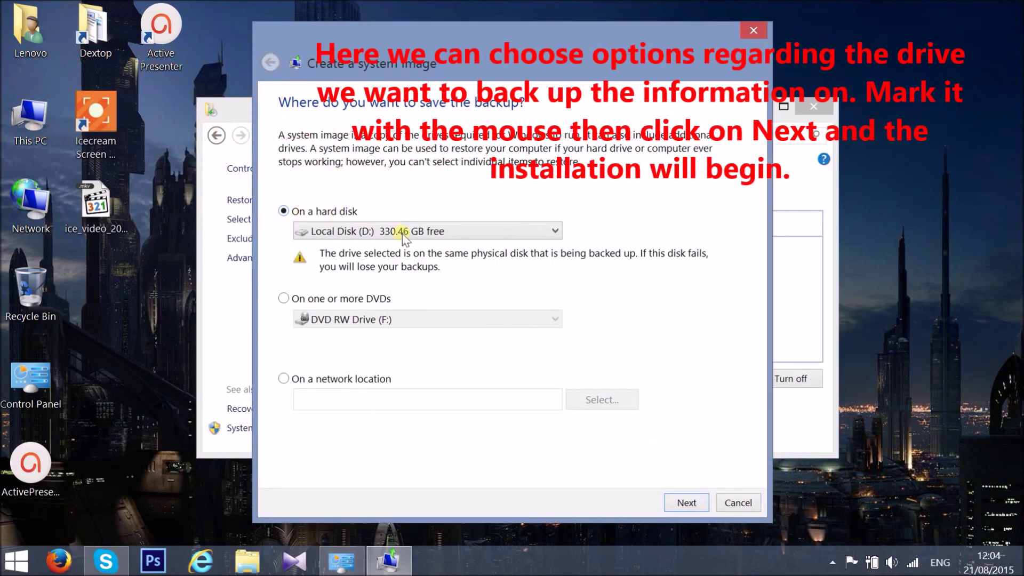
{"action": "left_click", "coordinate": [686, 503]}
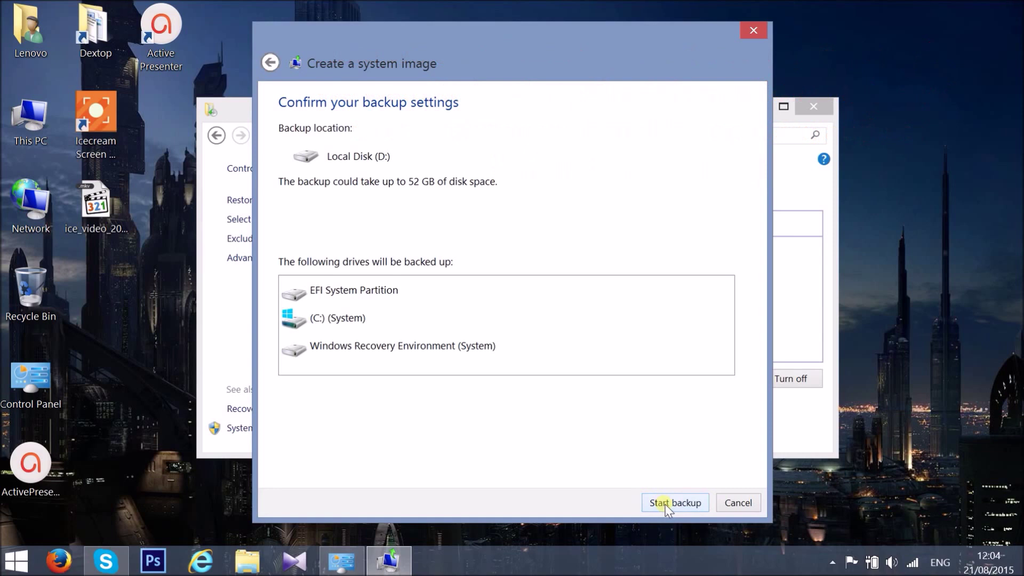
{"action": "left_click", "coordinate": [734, 511]}
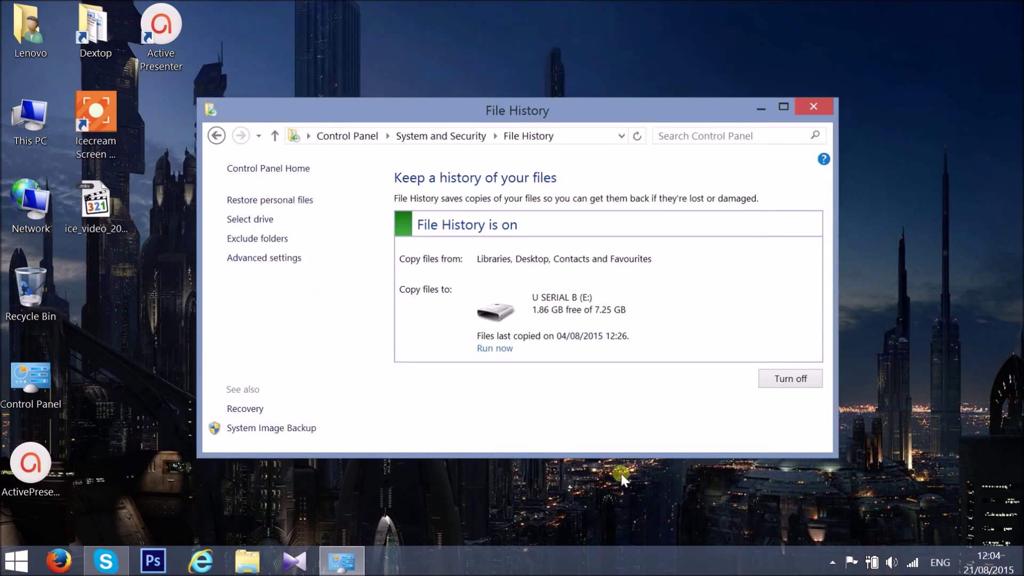
{"action": "left_click", "coordinate": [249, 409]}
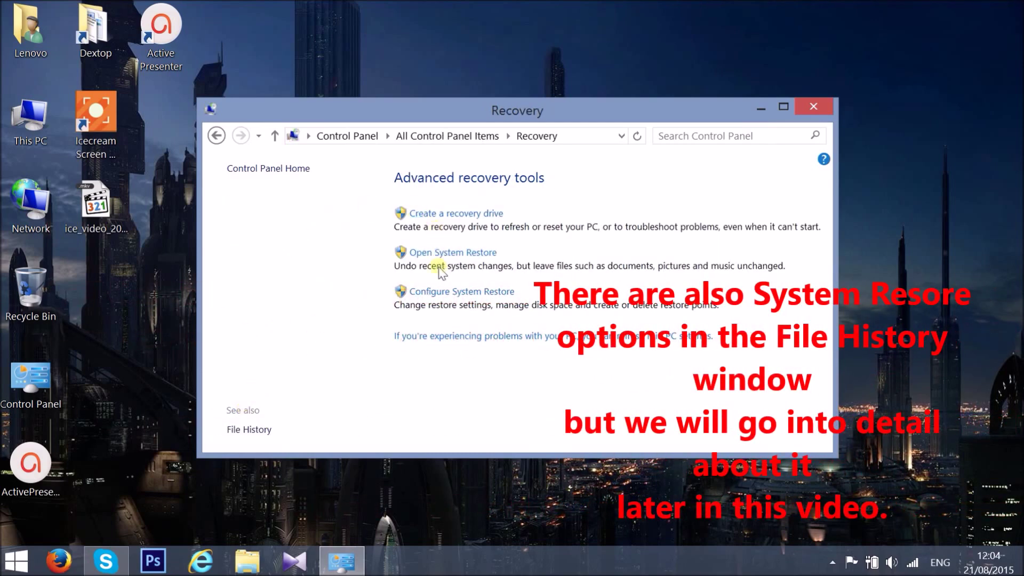
{"action": "left_click", "coordinate": [809, 107]}
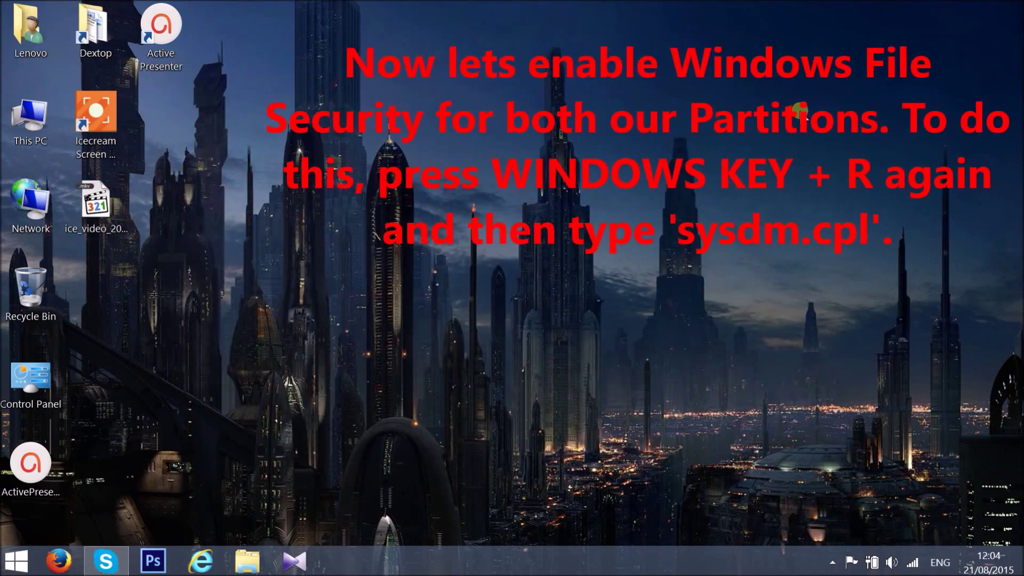
Run sysdm.cpl to open System Properties and show the System Protection settings
{"action": "key", "text": "super+r"}
{"action": "type", "text": "sys"}
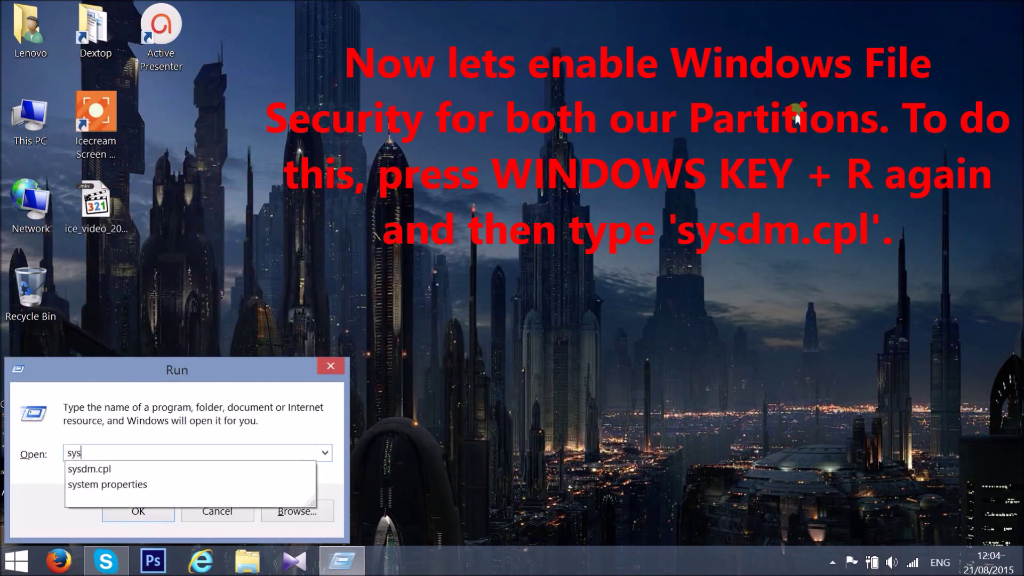
{"action": "type", "text": "dm.cp"}
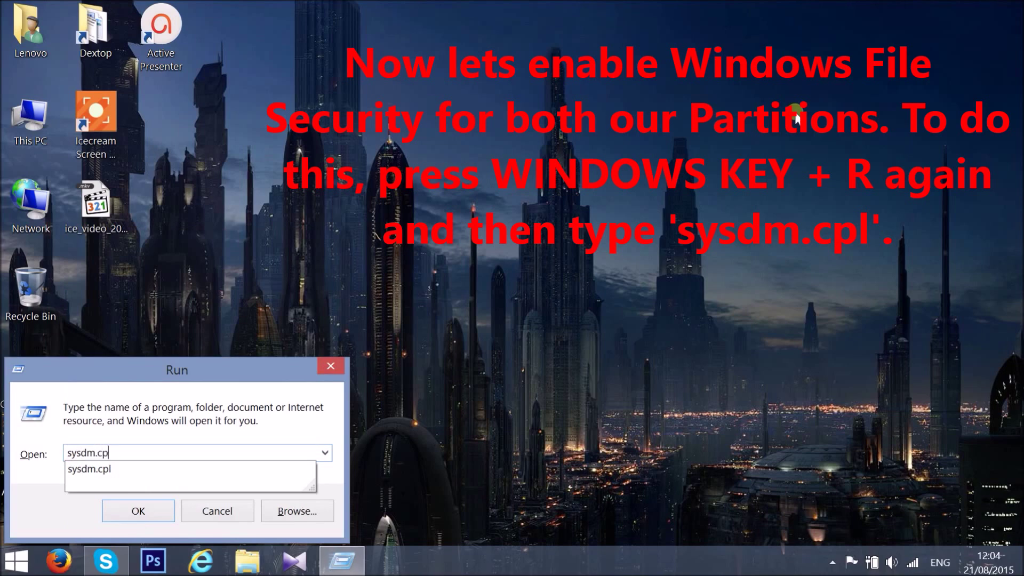
{"action": "type", "text": "l"}
{"action": "key", "text": "Return"}
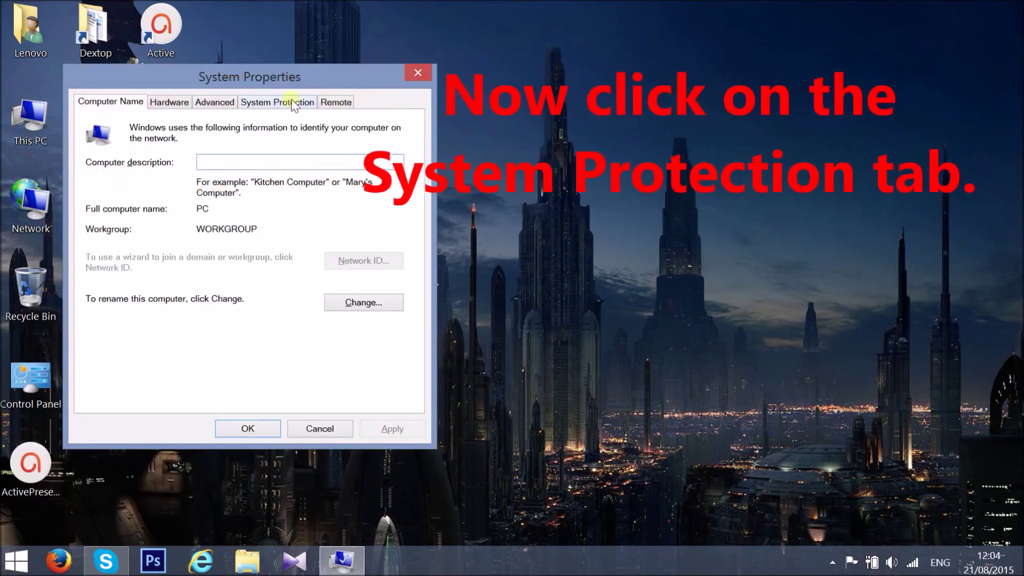
{"action": "left_click", "coordinate": [258, 103]}
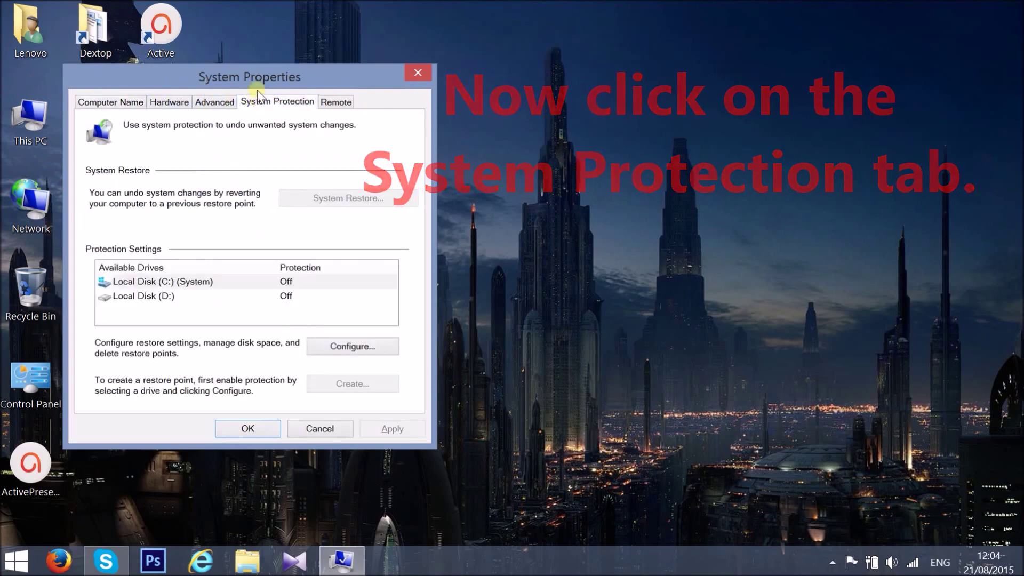
{"action": "left_click_drag", "start_coordinate": [257, 78], "coordinate": [433, 60]}
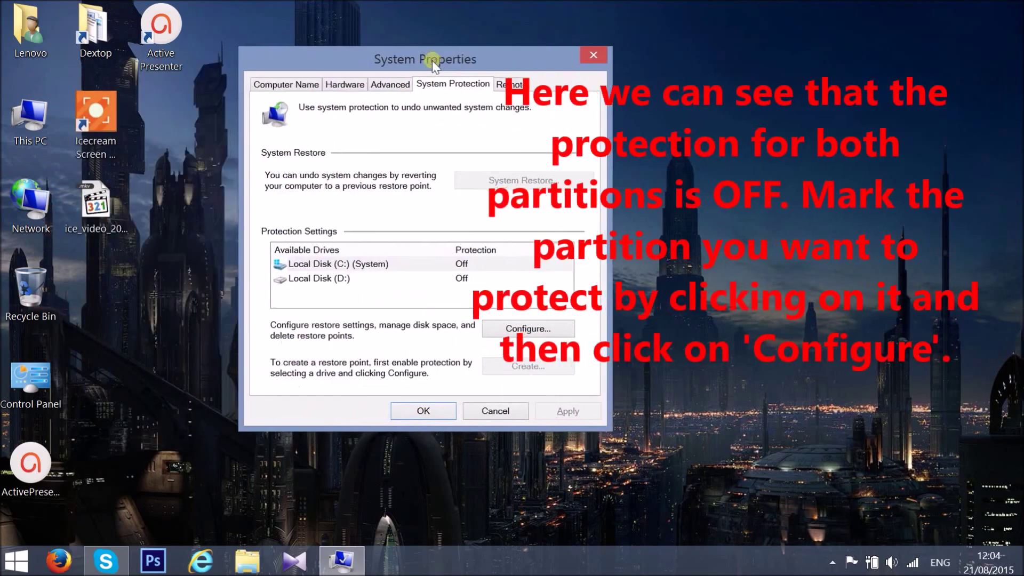
Turn on system protection for Local Disk (C:) and apply the setting
{"action": "left_click", "coordinate": [462, 265]}
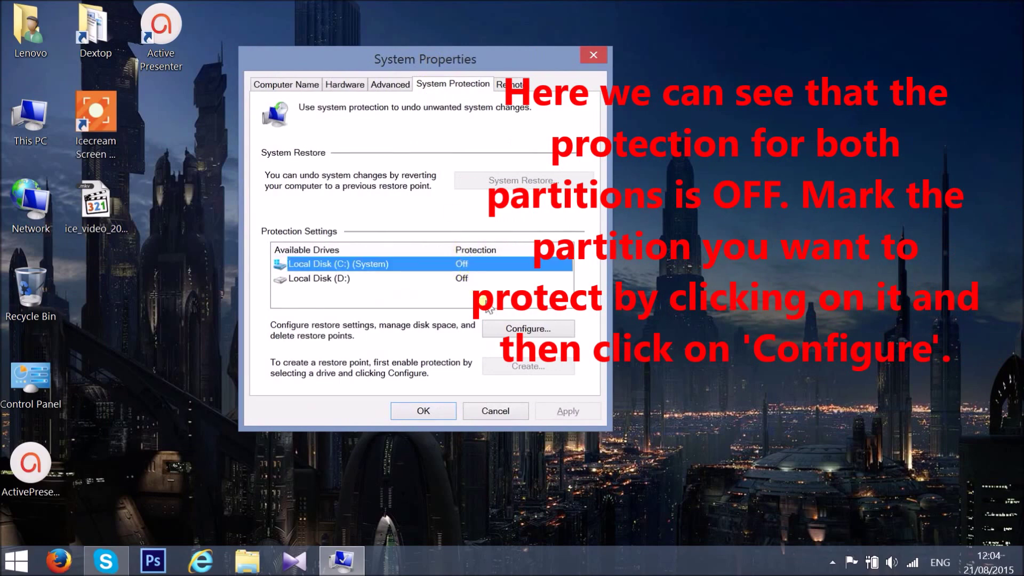
{"action": "left_click", "coordinate": [506, 330]}
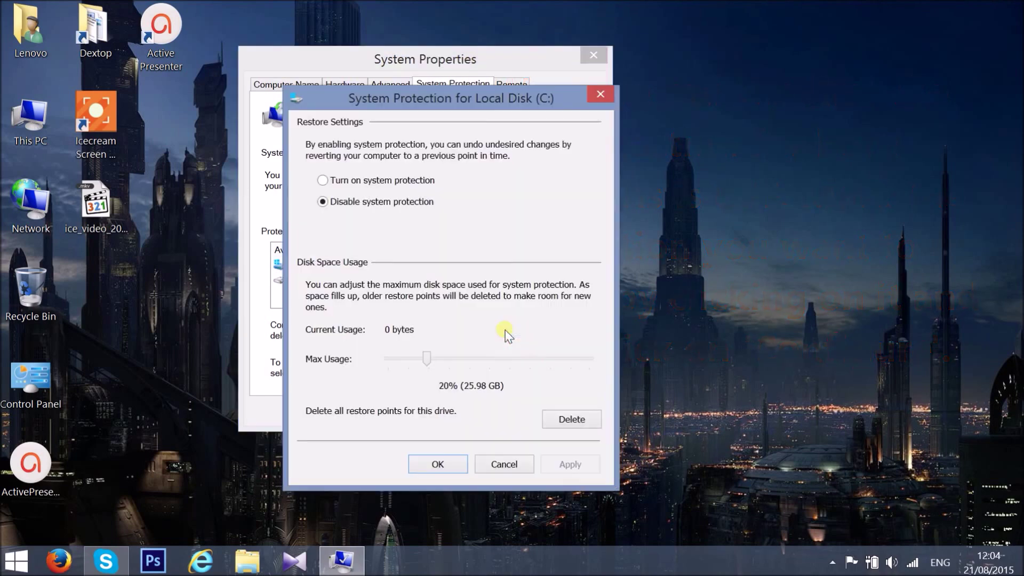
{"action": "left_click", "coordinate": [400, 182]}
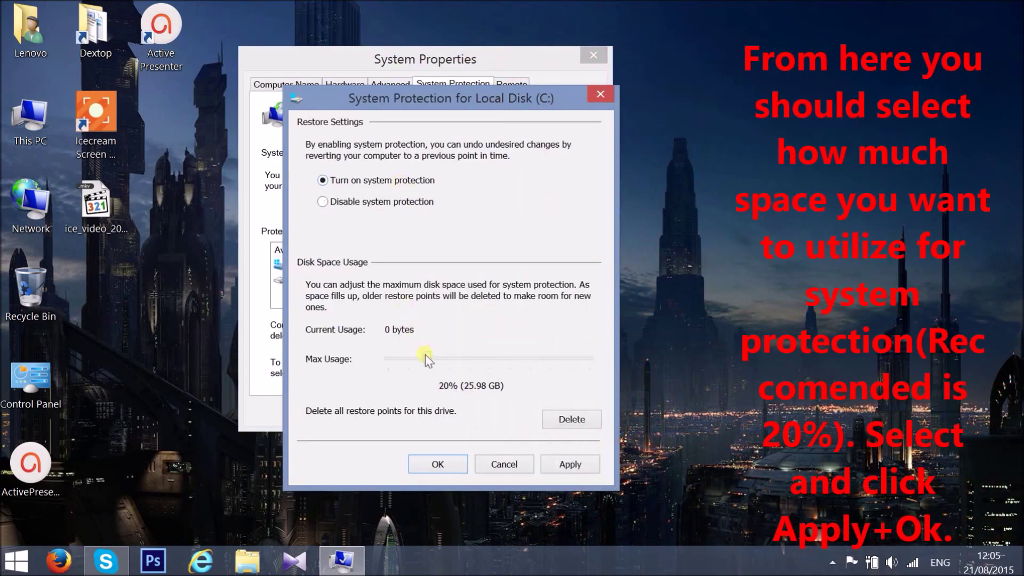
{"action": "left_click", "coordinate": [562, 464]}
{"action": "left_click", "coordinate": [433, 464]}
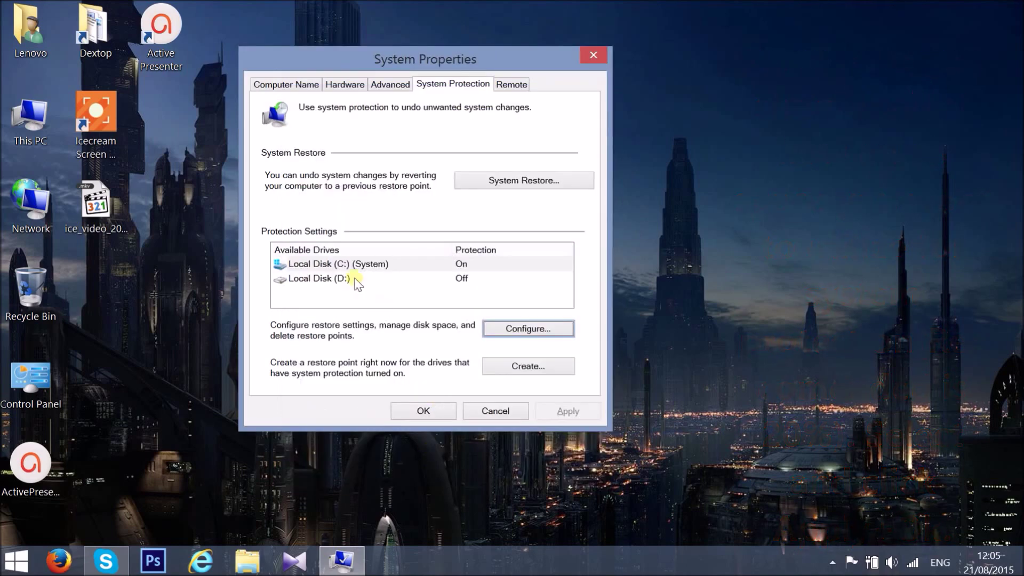
Turn on system protection for Local Disk (D:) with a maximum disk usage of 20%
{"action": "left_click", "coordinate": [429, 281]}
{"action": "left_click", "coordinate": [528, 329]}
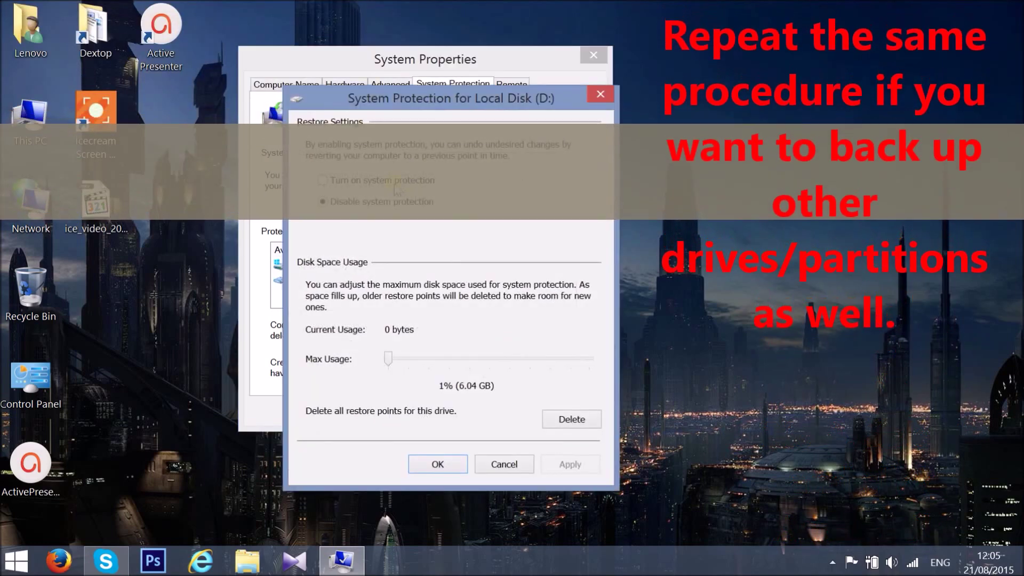
{"action": "left_click", "coordinate": [322, 180]}
{"action": "left_click_drag", "start_coordinate": [388, 358], "coordinate": [422, 359]}
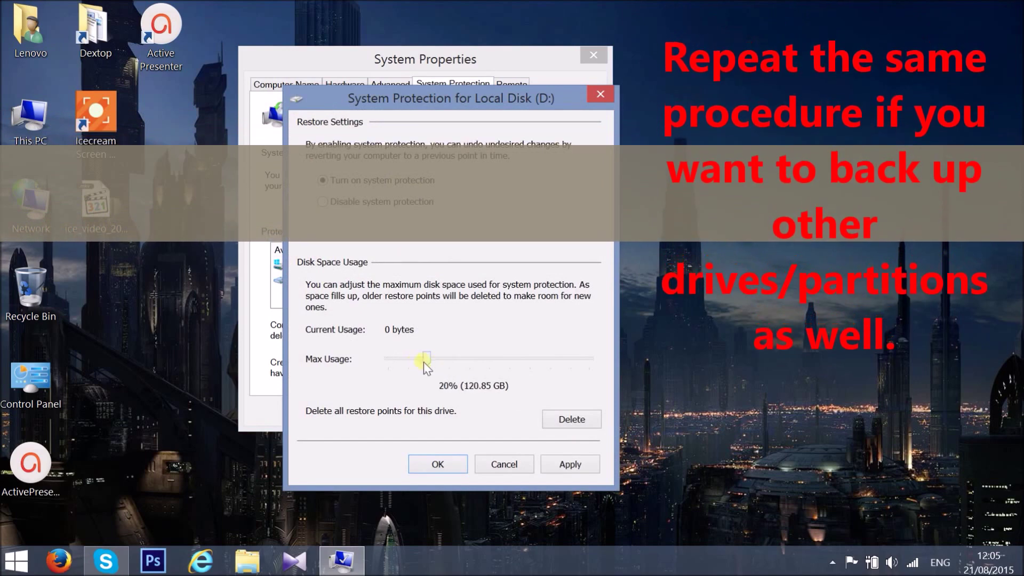
{"action": "left_click", "coordinate": [574, 467]}
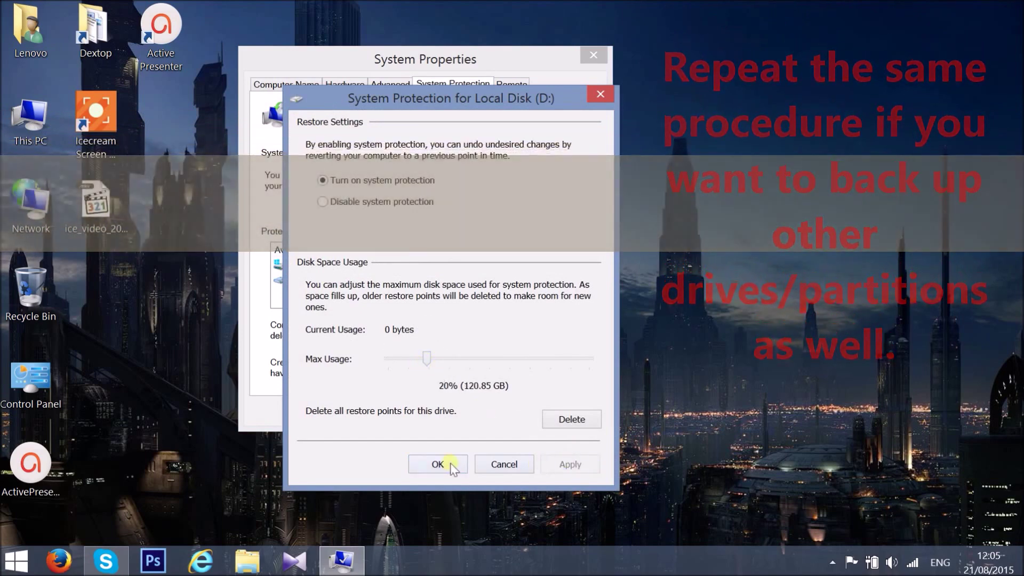
{"action": "left_click", "coordinate": [444, 464]}
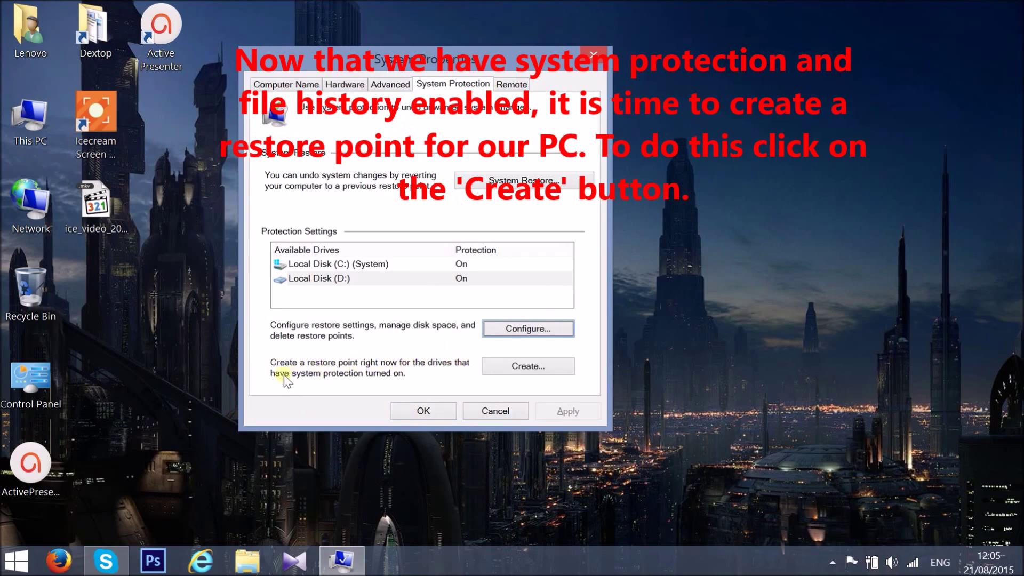
Create a restore point named RESTORE1 for the protected drives and close System Properties
{"action": "left_click", "coordinate": [504, 368]}
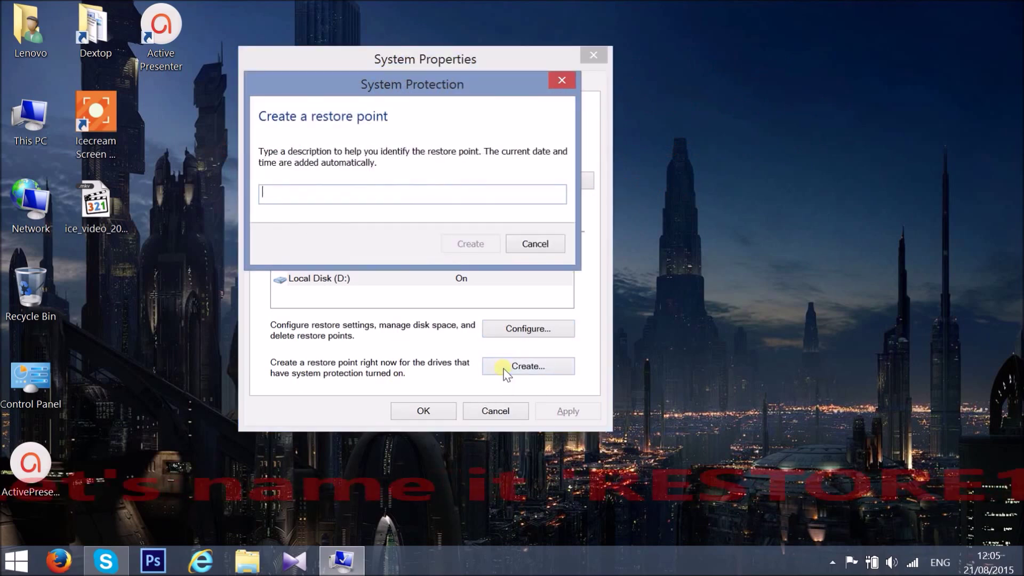
{"action": "type", "text": "RESTORE1"}
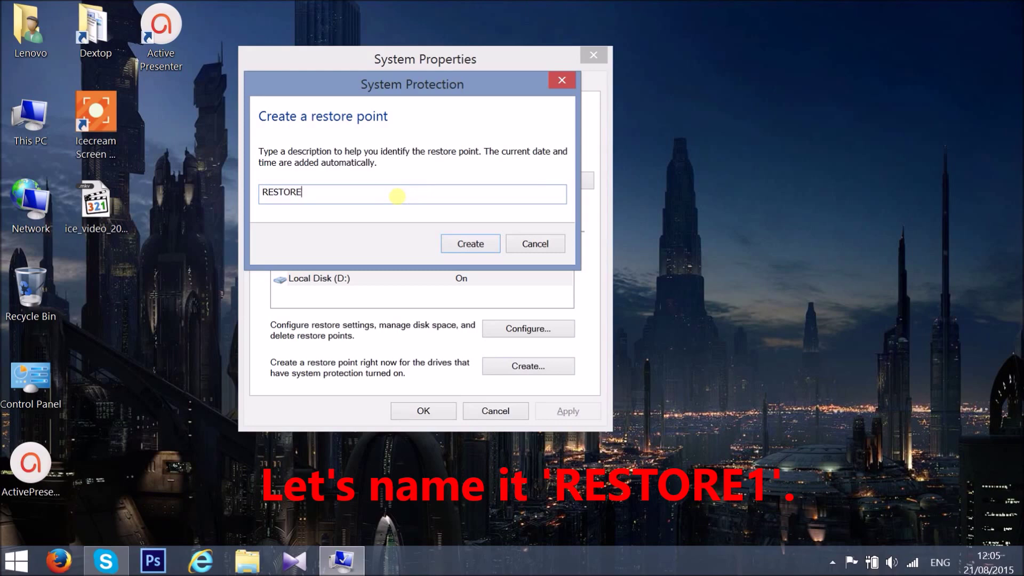
{"action": "left_click", "coordinate": [461, 246]}
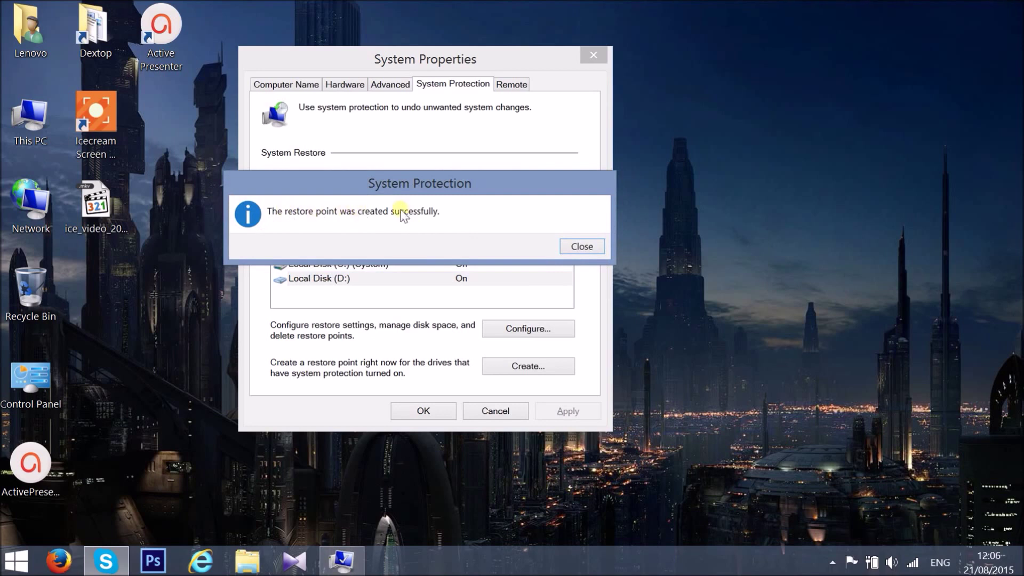
{"action": "left_click", "coordinate": [582, 247]}
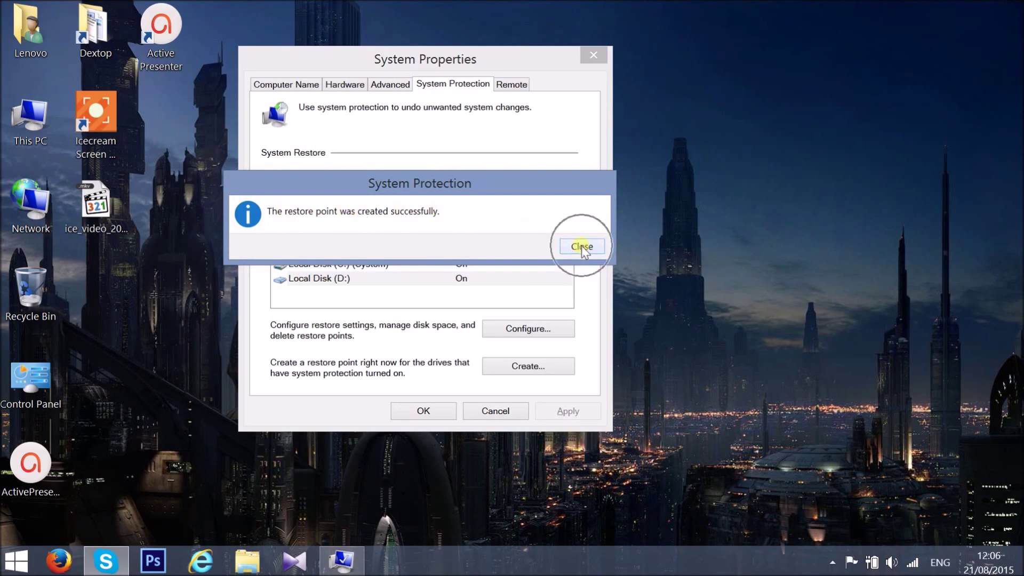
{"action": "left_click", "coordinate": [424, 411]}
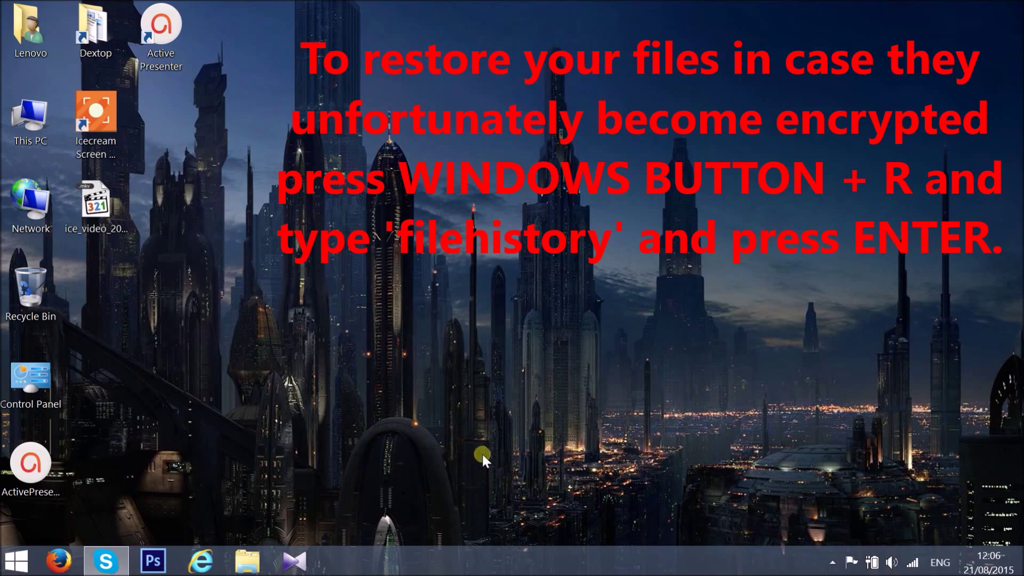
Run filehistory to open the File History backups
{"action": "key", "text": "super+r"}
{"action": "type", "text": "filehistoru"}
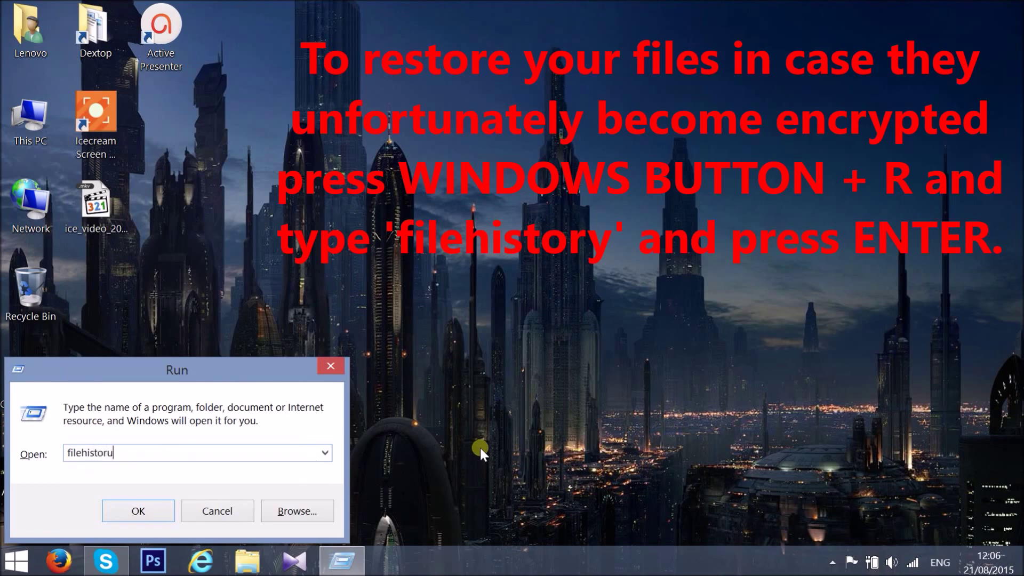
{"action": "key", "text": "BackSpace"}
{"action": "type", "text": "y"}
{"action": "key", "text": "Return"}
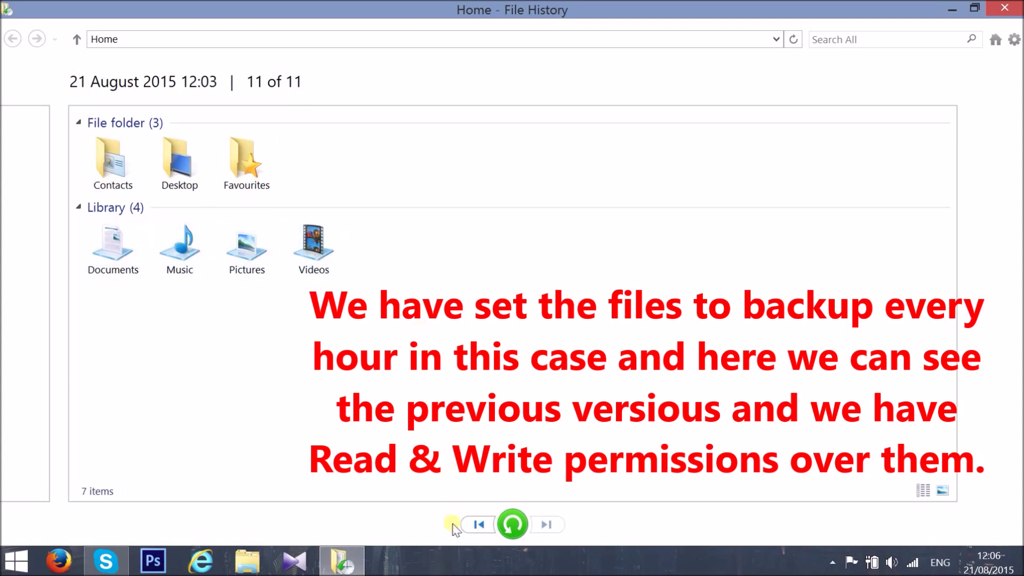
View the Desktop folder's files in the backup from 21 August 2015 11:01 and return to Home
{"action": "left_click", "coordinate": [477, 524]}
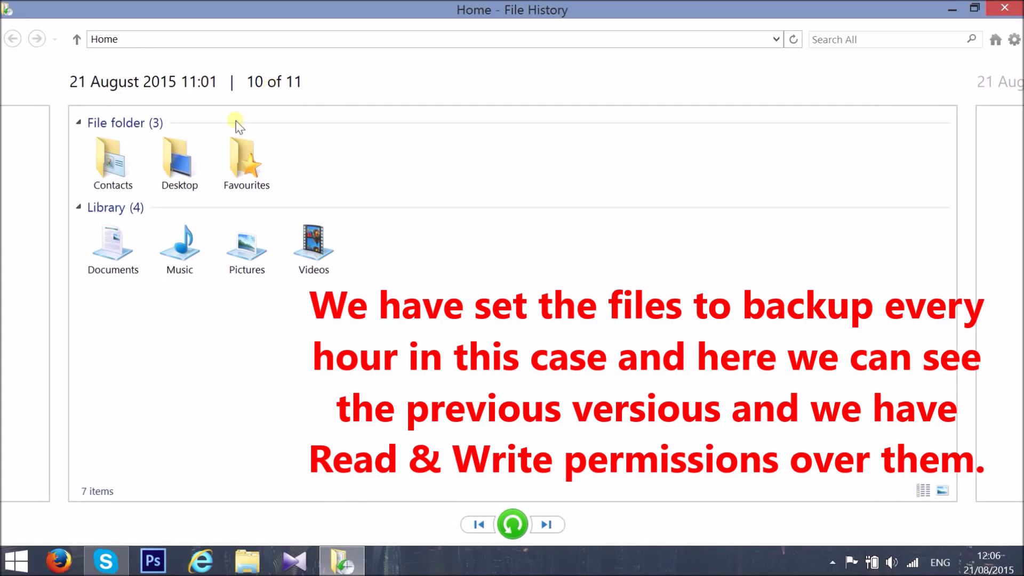
{"action": "double_click", "coordinate": [197, 156]}
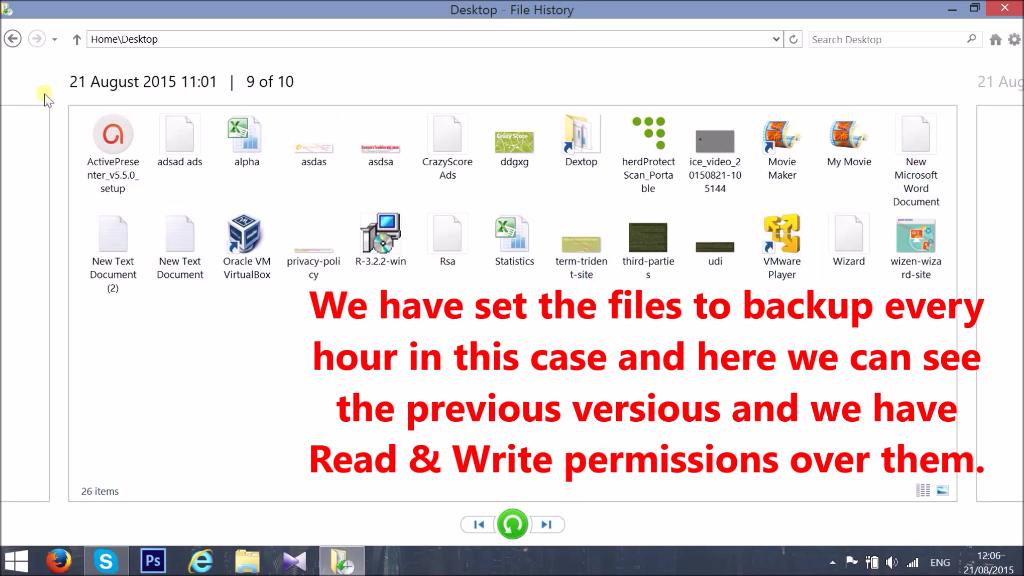
{"action": "left_click", "coordinate": [11, 39]}
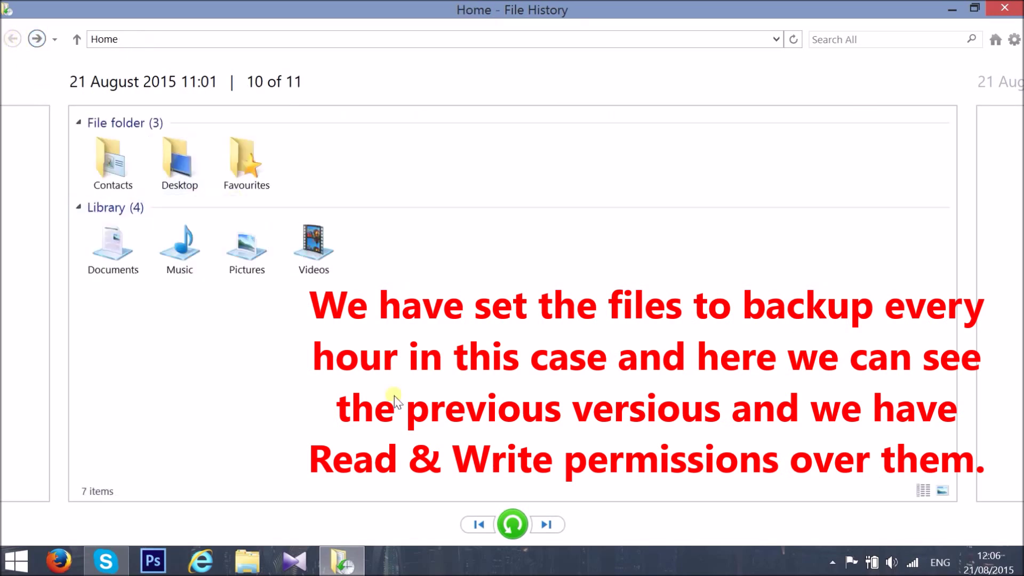
Browse the older File History versions back to 20 August 2015 10:37, and close File History
{"action": "left_click", "coordinate": [477, 524]}
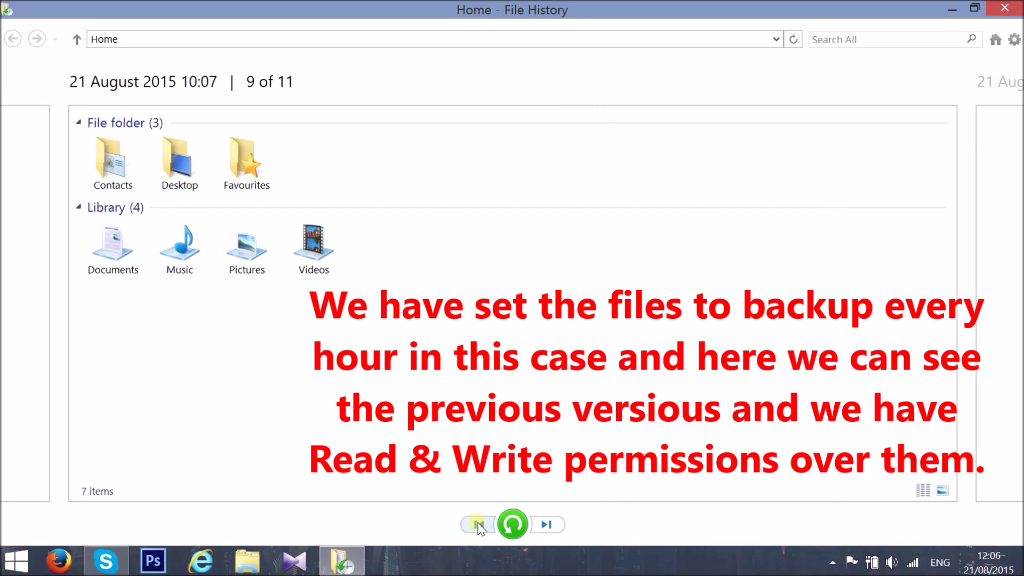
{"action": "left_click", "coordinate": [477, 525]}
{"action": "left_click", "coordinate": [477, 524]}
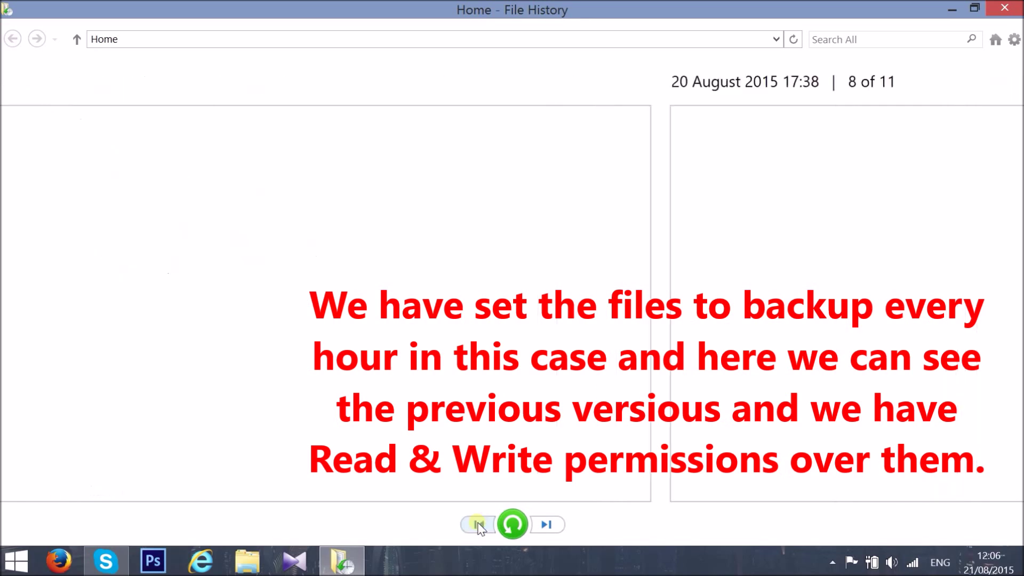
{"action": "left_click", "coordinate": [477, 525]}
{"action": "left_click", "coordinate": [477, 525]}
{"action": "left_click", "coordinate": [477, 525]}
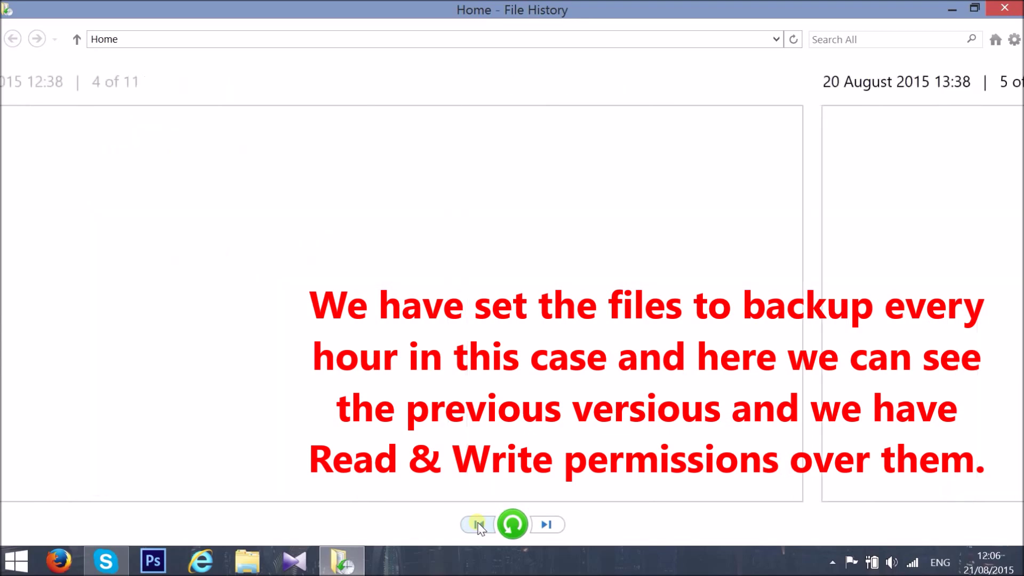
{"action": "left_click", "coordinate": [477, 525]}
{"action": "left_click", "coordinate": [477, 524]}
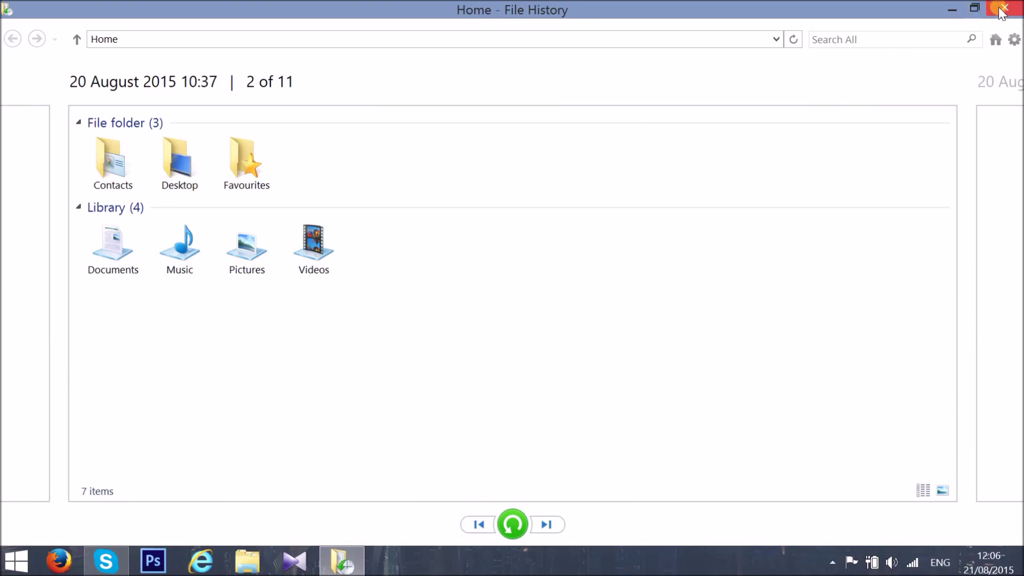
{"action": "left_click", "coordinate": [1001, 10]}
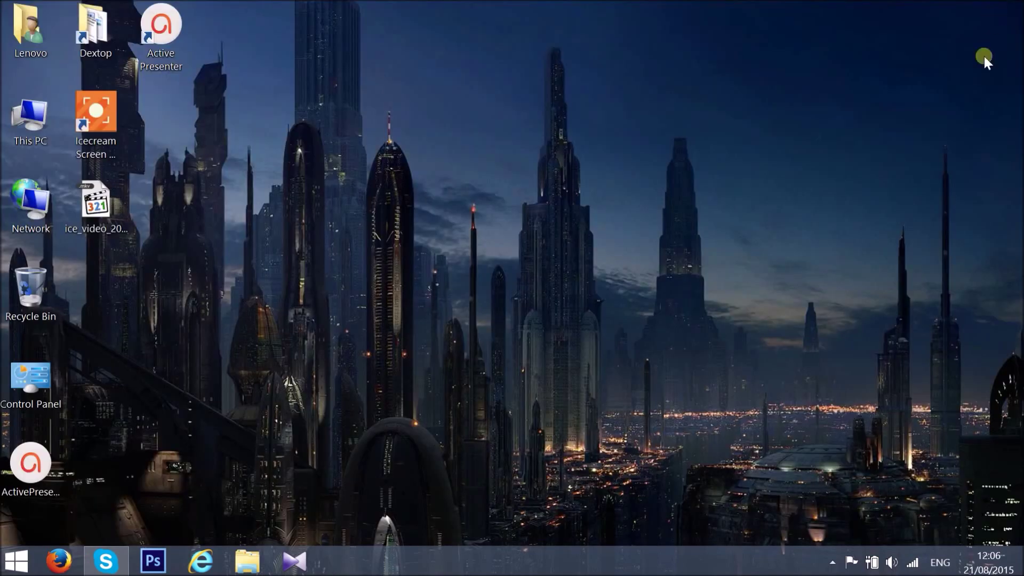
{"action": "left_click", "coordinate": [830, 560]}
{"action": "left_click", "coordinate": [804, 485]}
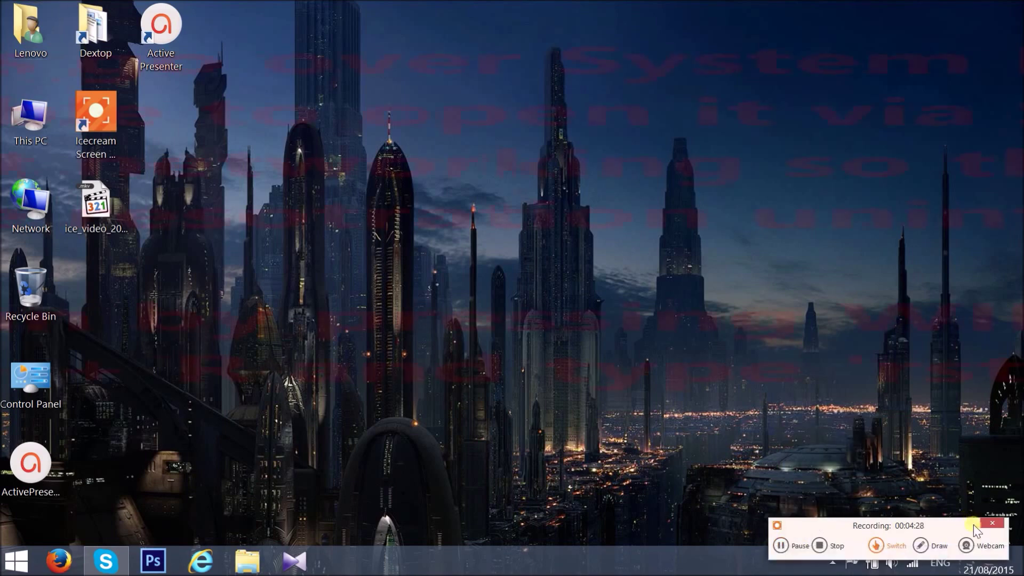
{"action": "left_click_drag", "start_coordinate": [386, 244], "coordinate": [673, 430]}
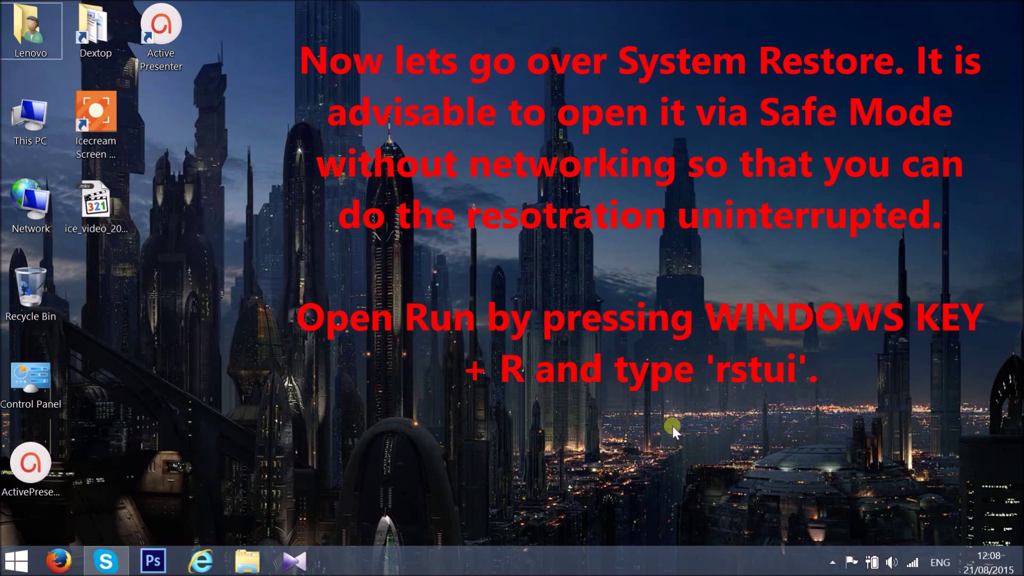
Run rstrui to open the System Restore wizard
{"action": "key", "text": "super+r"}
{"action": "type", "text": "rs"}
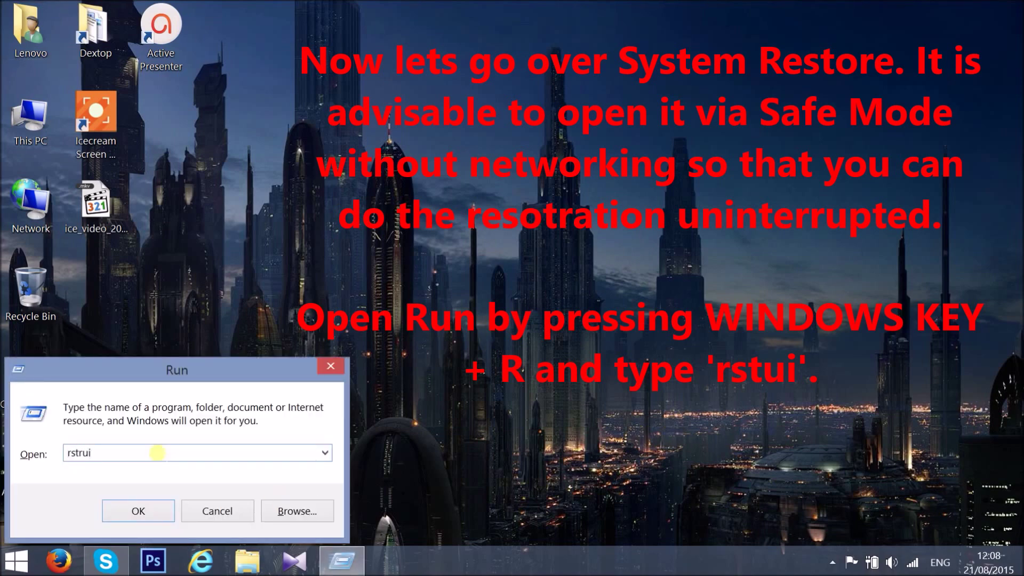
{"action": "type", "text": "tru"}
{"action": "double_click", "coordinate": [83, 452]}
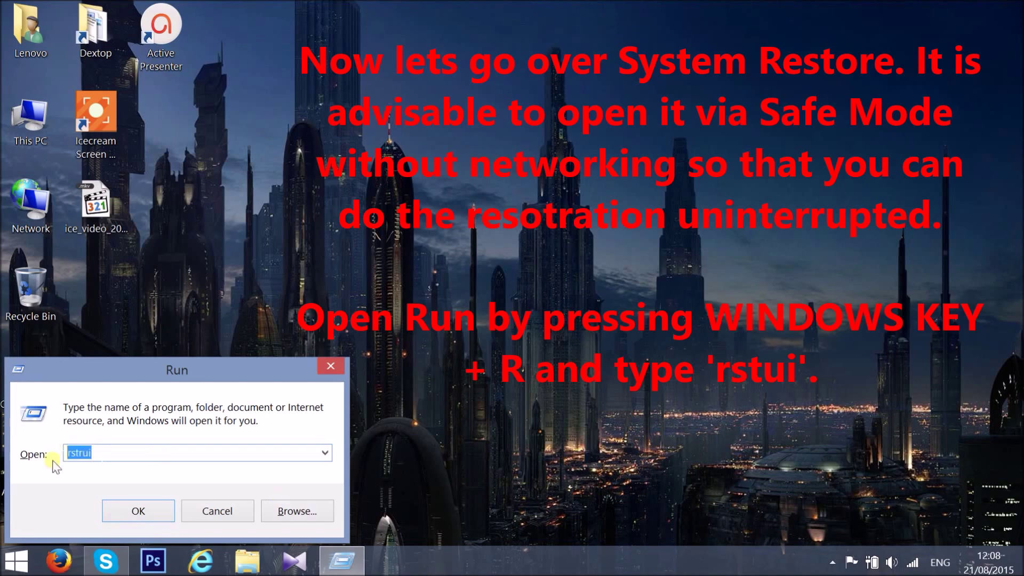
{"action": "left_click", "coordinate": [126, 511]}
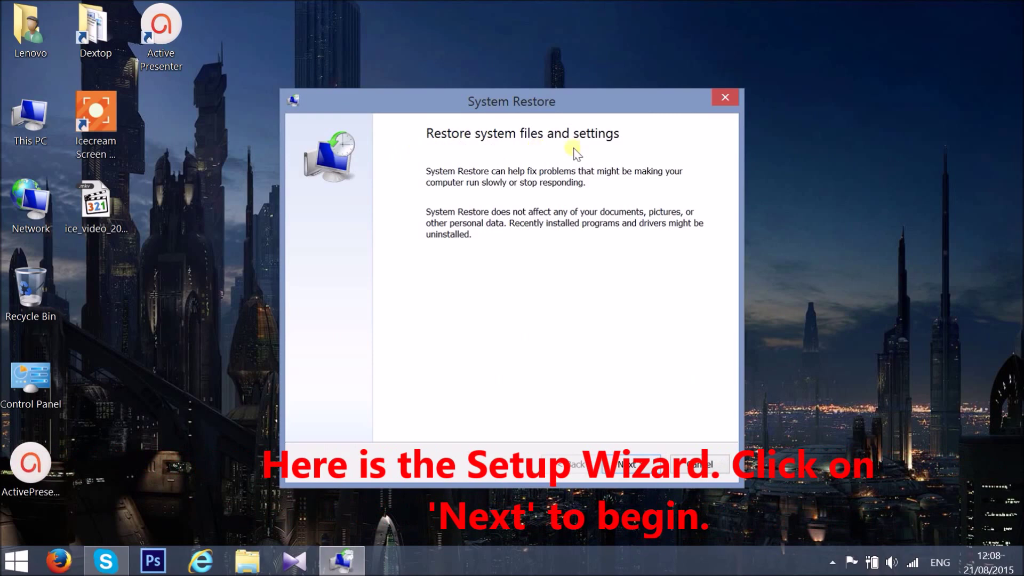
Select the RESTORE1 restore point in the System Restore wizard and proceed to its confirmation page
{"action": "left_click", "coordinate": [627, 464]}
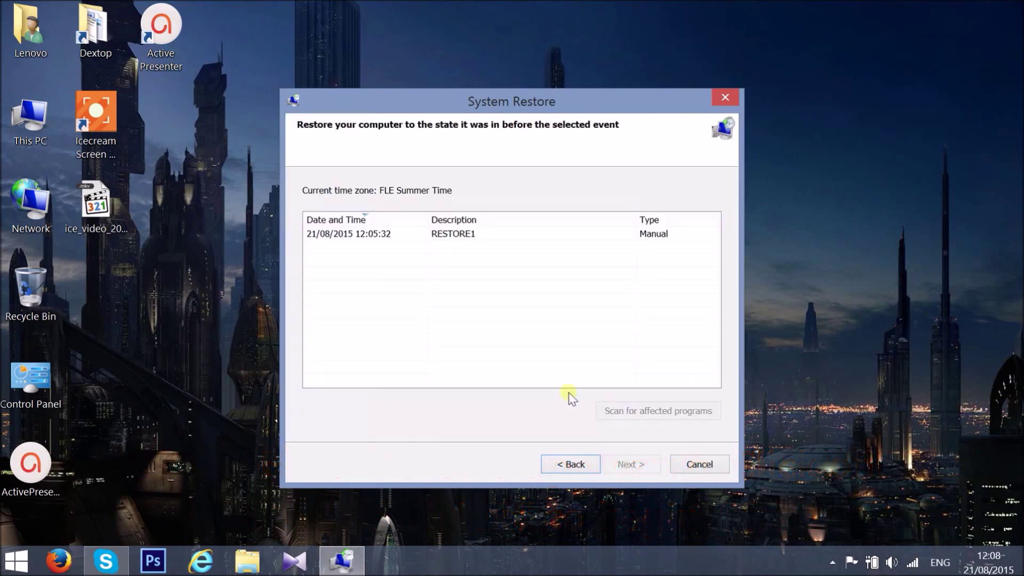
{"action": "left_click", "coordinate": [458, 236]}
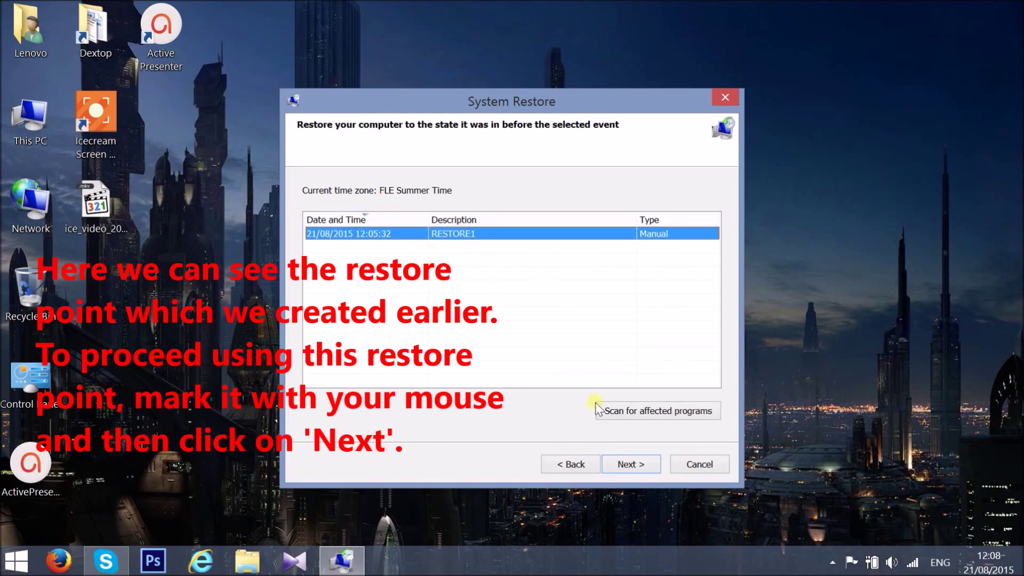
{"action": "left_click", "coordinate": [628, 468]}
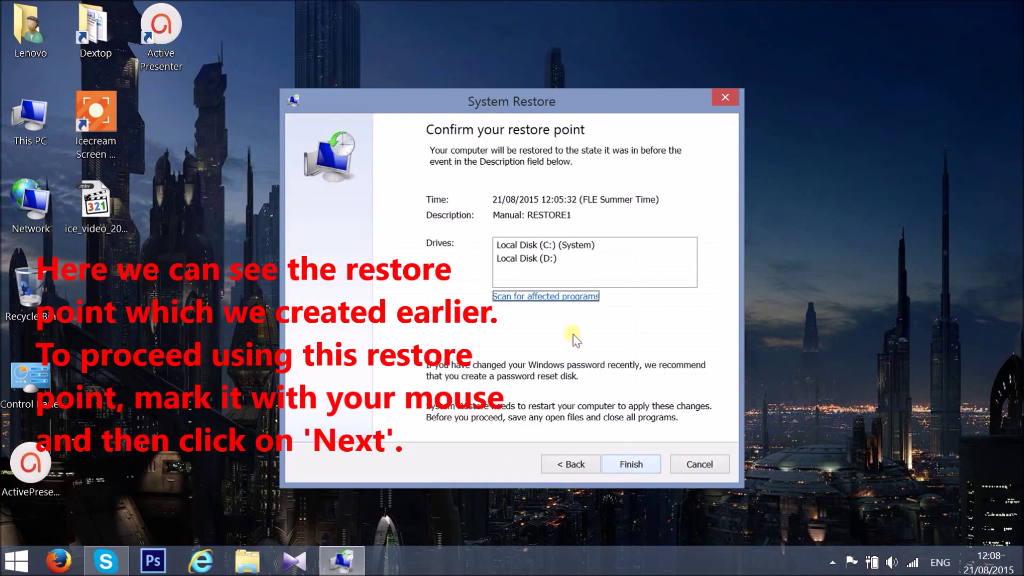
Review the drives and description of the chosen restore point, and close the wizard without starting the restoration
{"action": "left_click", "coordinate": [532, 245]}
{"action": "left_click", "coordinate": [531, 259]}
{"action": "double_click", "coordinate": [569, 215]}
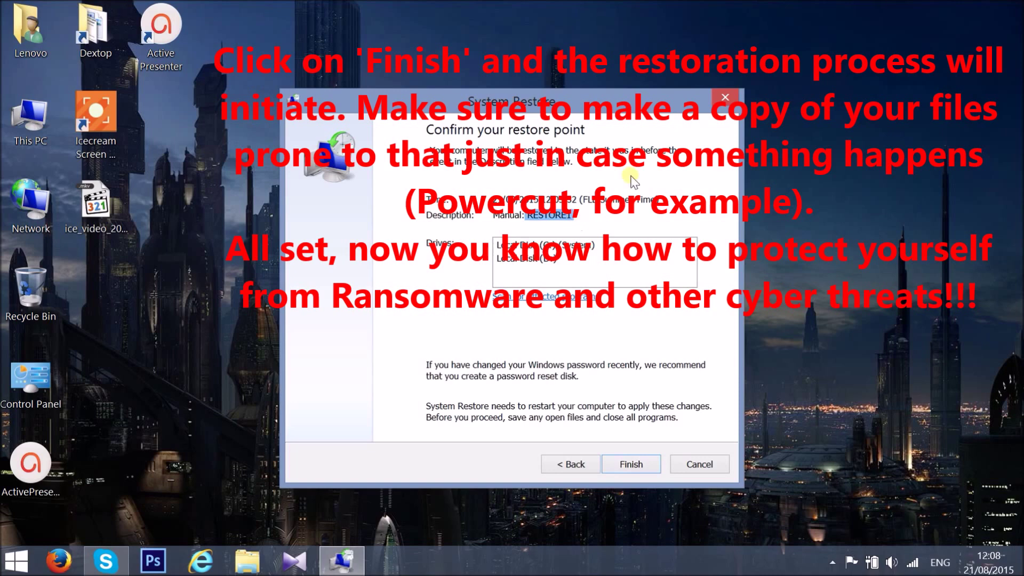
{"action": "left_click", "coordinate": [720, 99]}
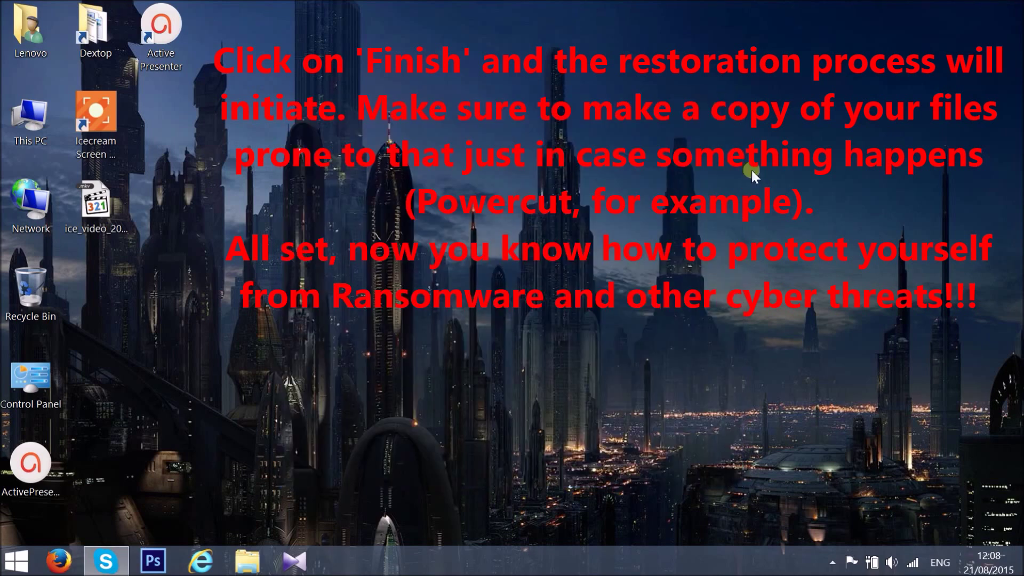
{"action": "left_click", "coordinate": [832, 562]}
{"action": "left_click", "coordinate": [805, 487]}
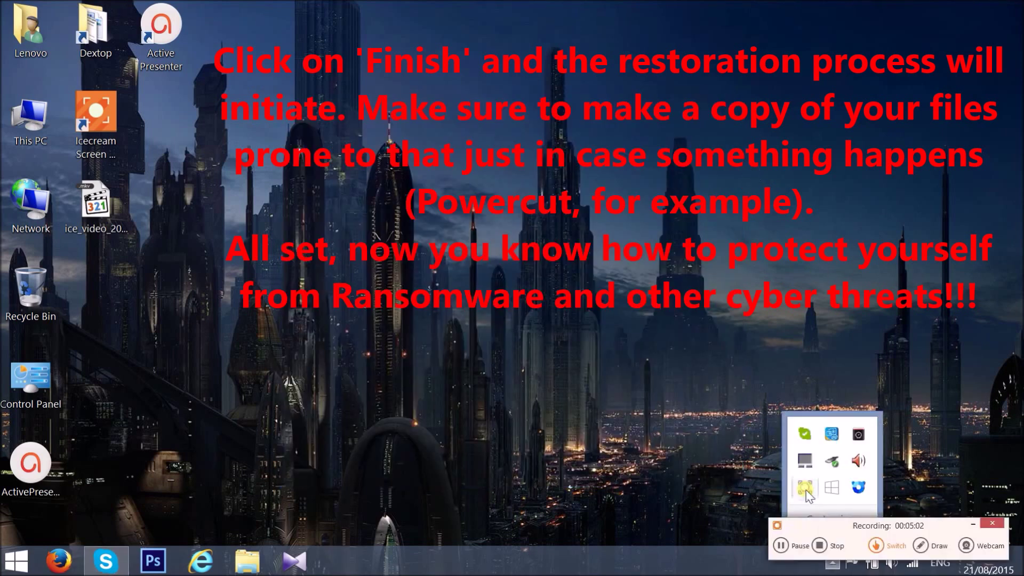